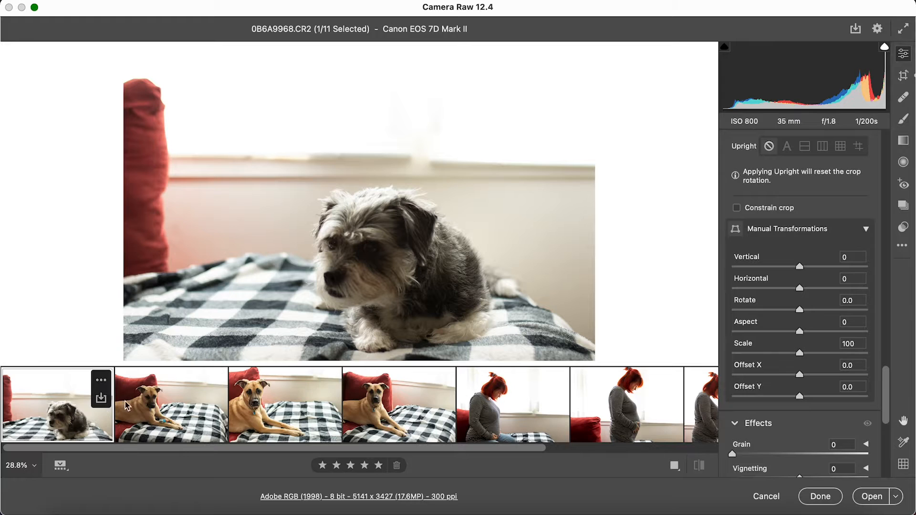
Select all eleven photos in the filmstrip and apply an additional image-settings command to the whole selection
scroll(403, 423, right, 5)
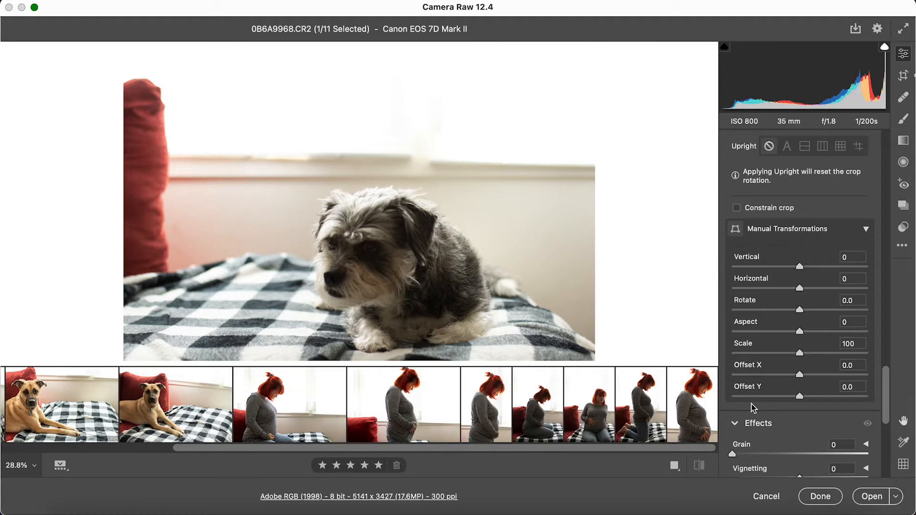
shift+click(694, 429)
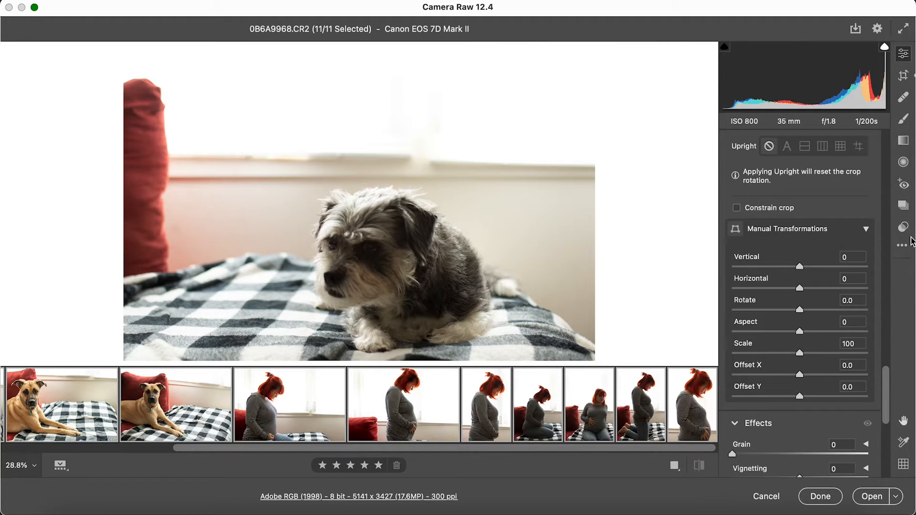
click(902, 245)
click(869, 261)
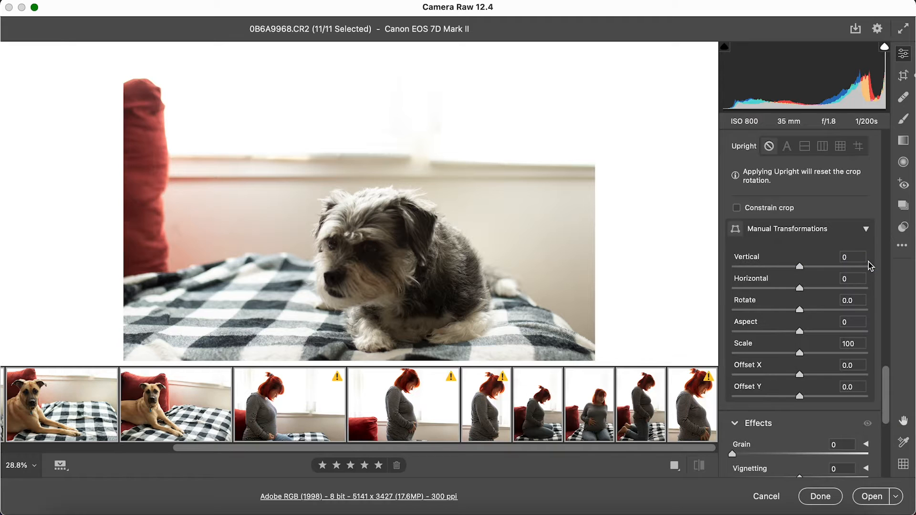
scroll(441, 390, left, 5)
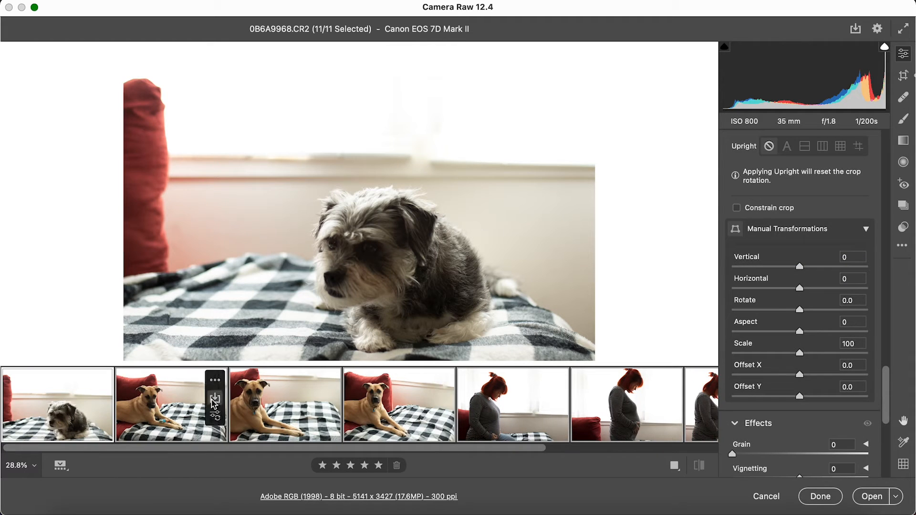
Select only the first photo, the grey dog on the checked blanket, and raise its Shadows to +45
click(53, 407)
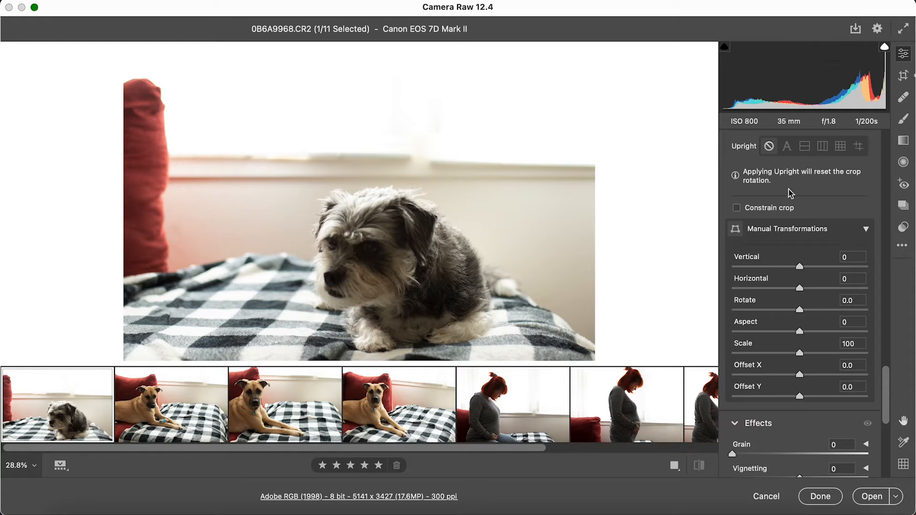
scroll(829, 221, up, 20)
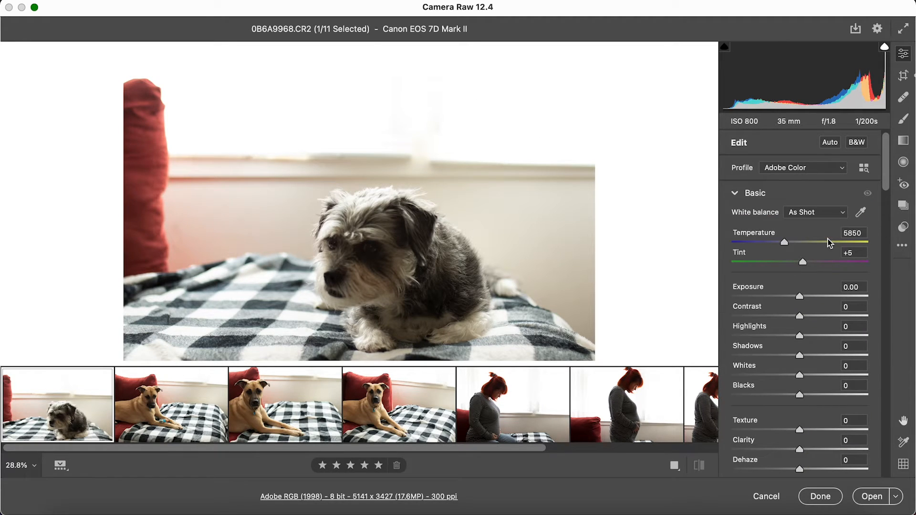
click(830, 356)
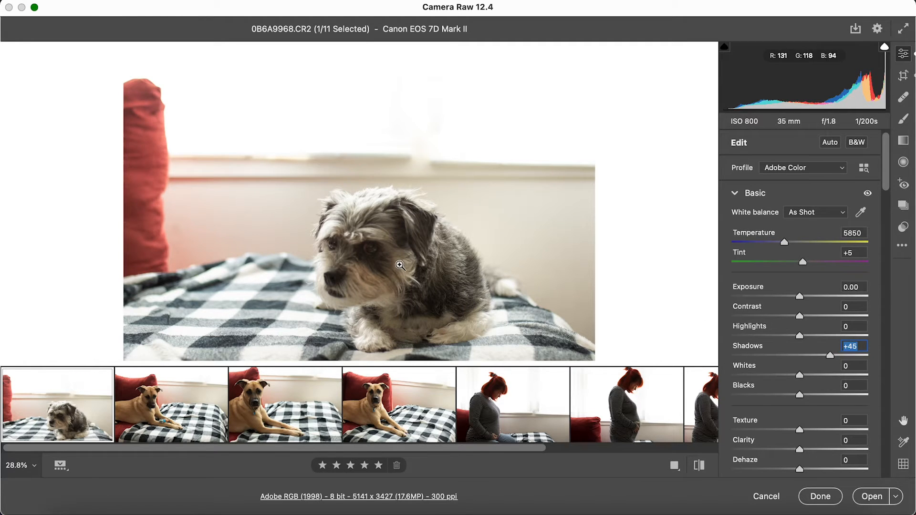
scroll(813, 420, down, 3)
scroll(813, 420, down, 1)
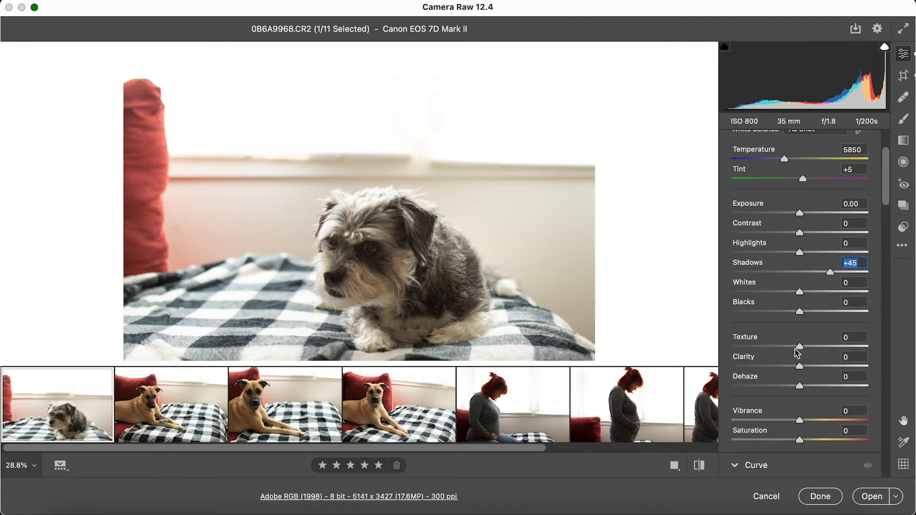
scroll(796, 346, up, 4)
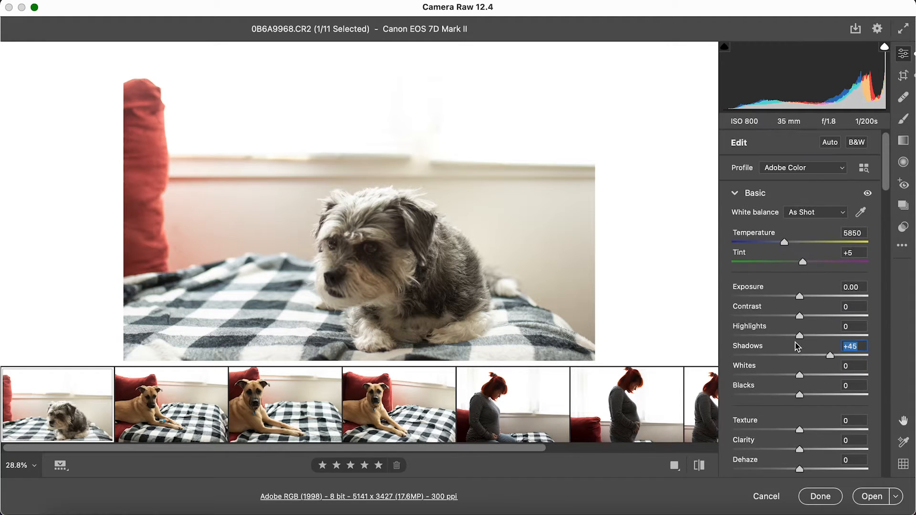
Balance the photo's tones with Whites +20, Highlights -42, Exposure +0.30 and Contrast +19
click(813, 376)
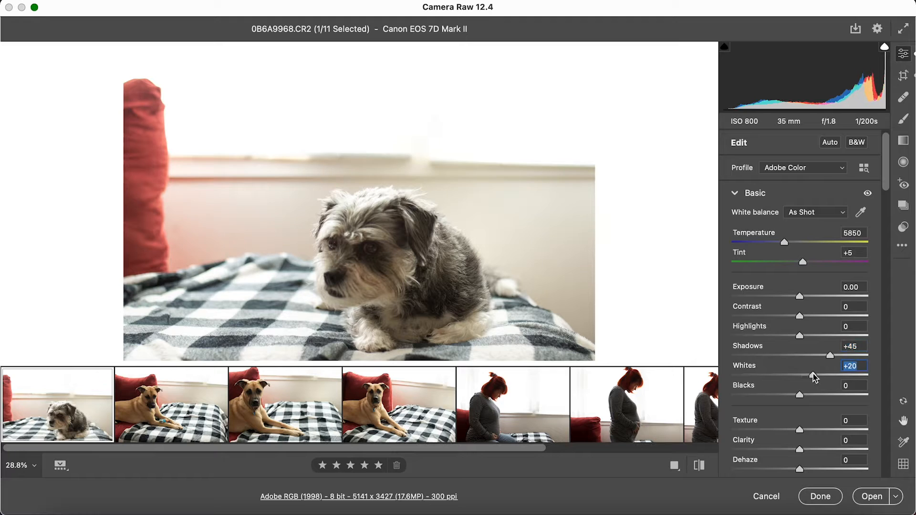
drag(800, 336, 772, 337)
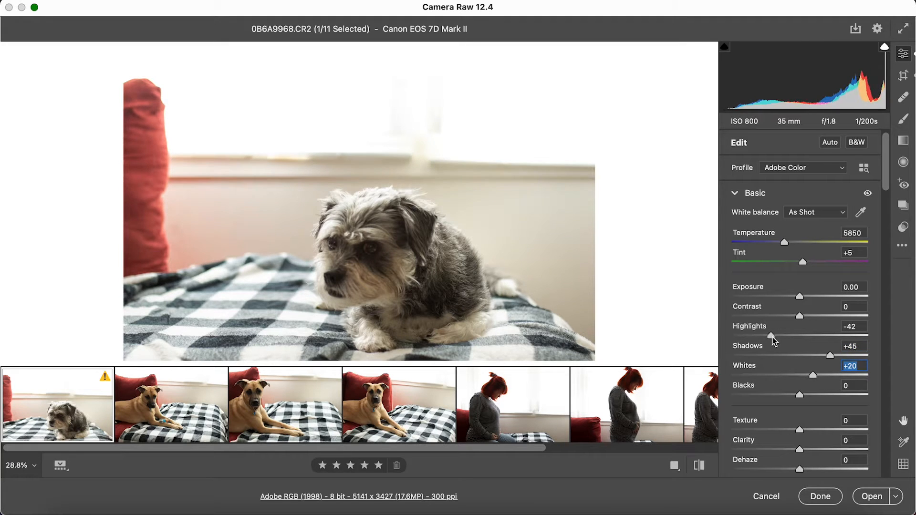
drag(801, 296, 812, 317)
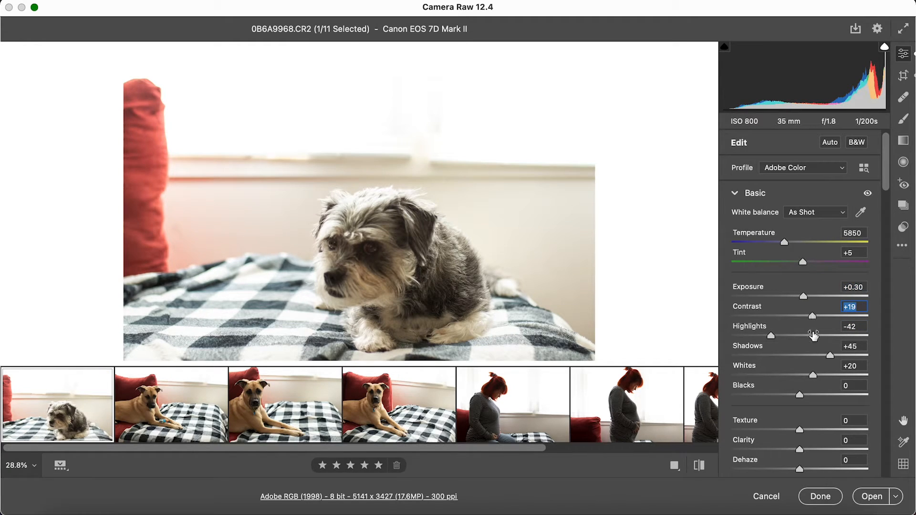
Refine the photo's colour and detail with Vibrance +9, Dehaze +10, Clarity +9 and Texture +3
click(374, 266)
alt+click(375, 266)
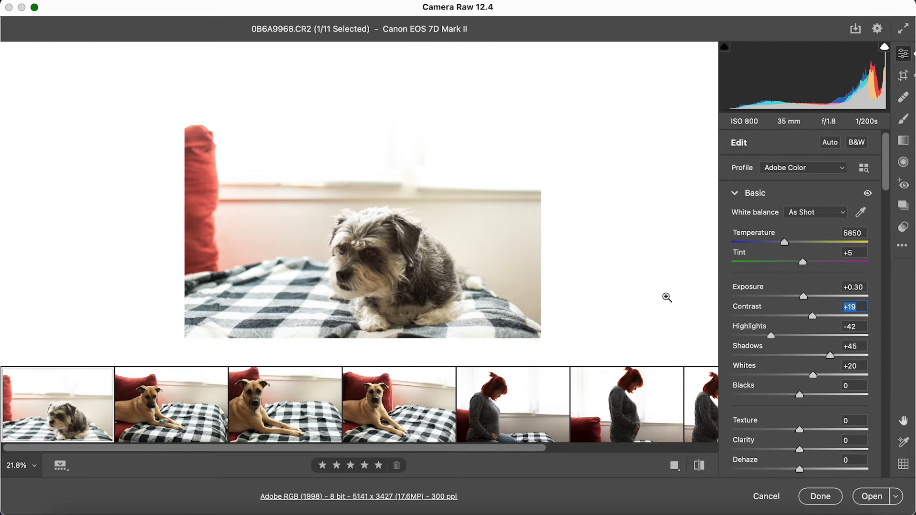
scroll(793, 391, down, 3)
scroll(832, 354, down, 5)
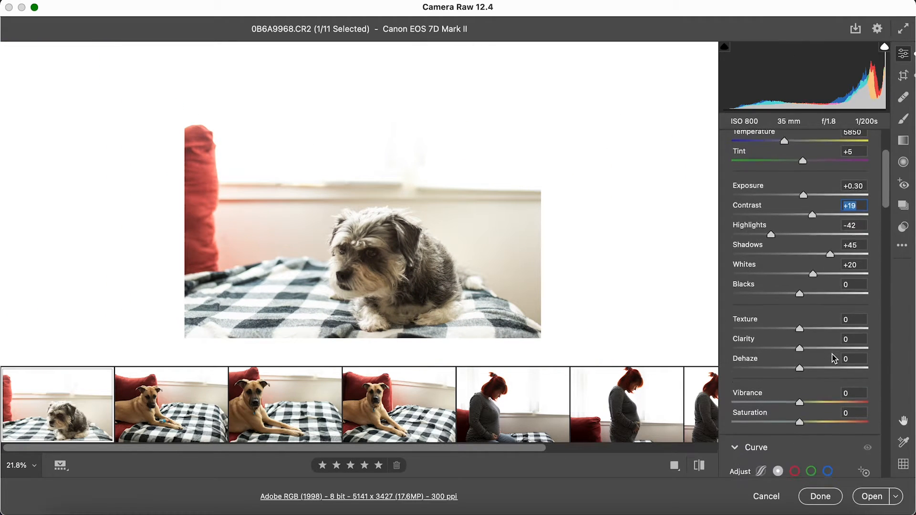
click(817, 368)
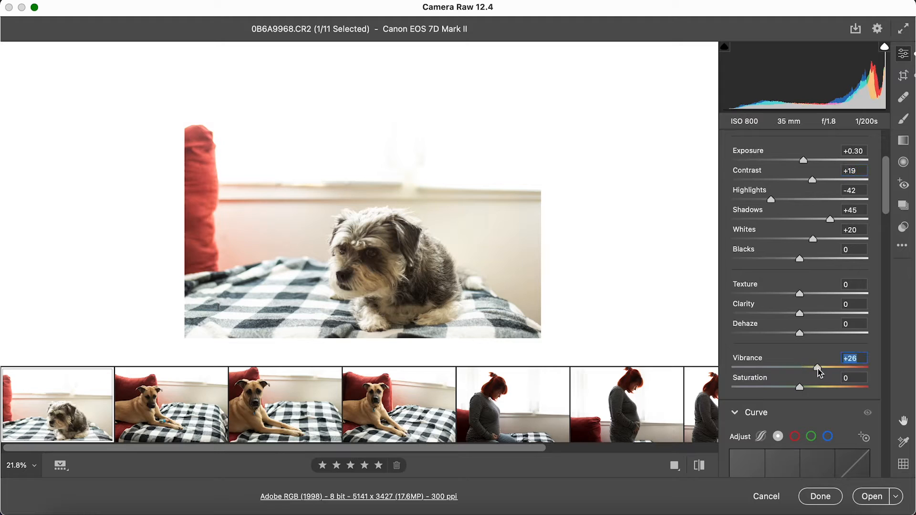
drag(817, 368, 806, 370)
drag(806, 334, 813, 311)
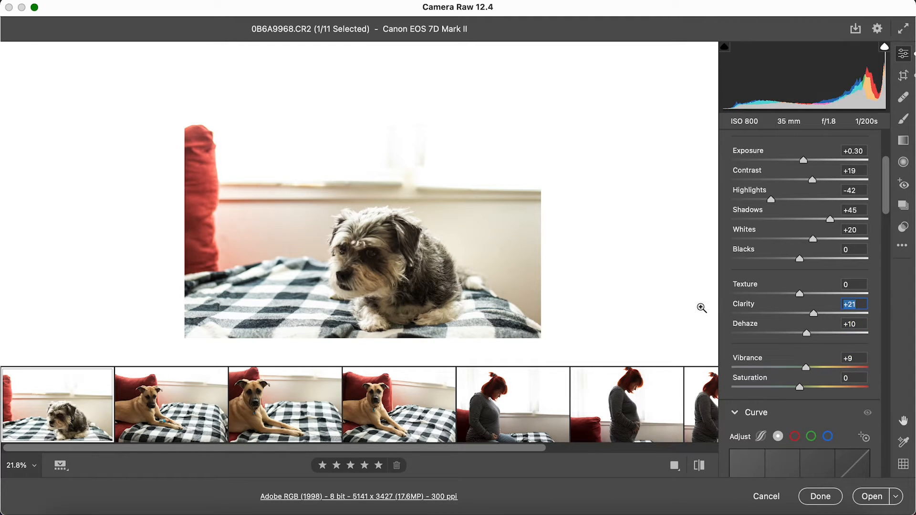
drag(800, 293, 807, 314)
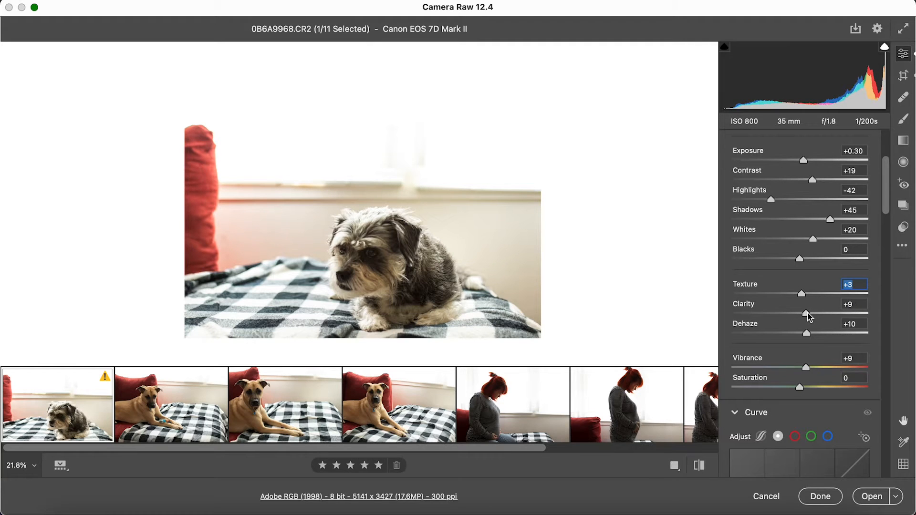
Cool the photo's white balance by setting the Temperature to 5550
scroll(815, 266, up, 4)
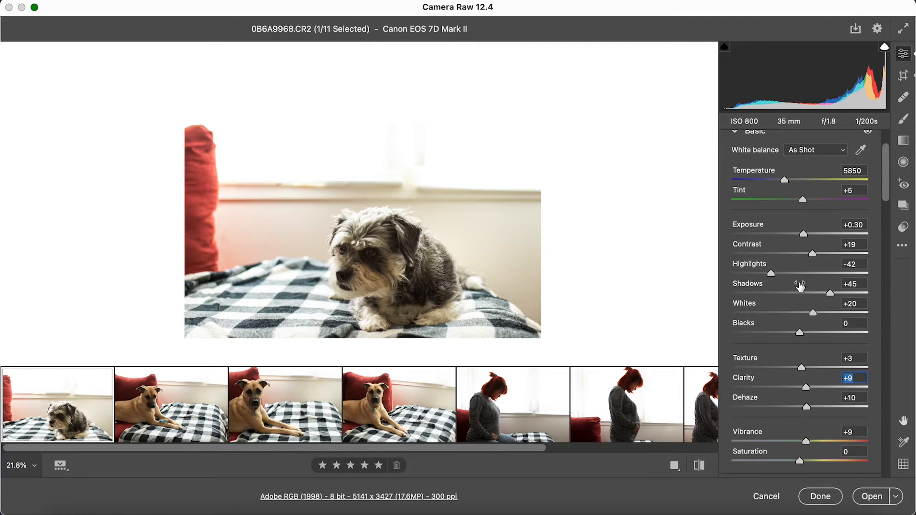
scroll(800, 286, up, 3)
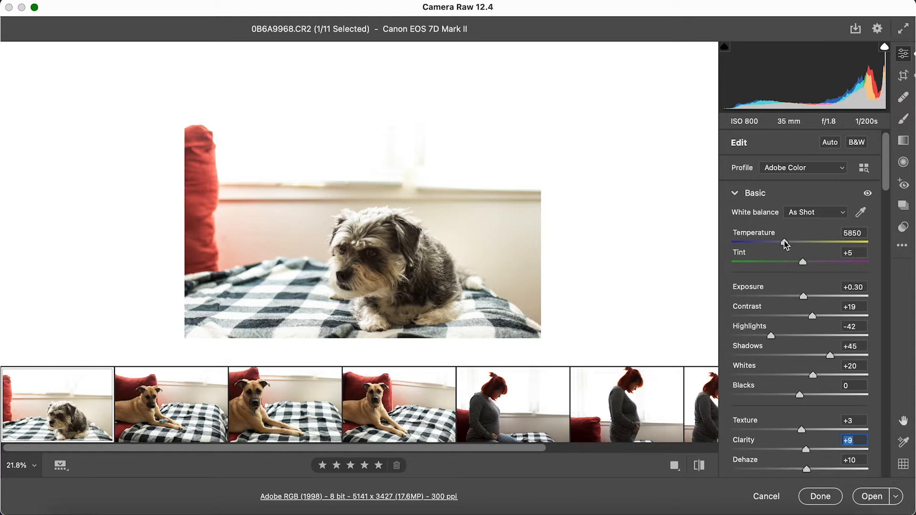
drag(784, 241, 779, 241)
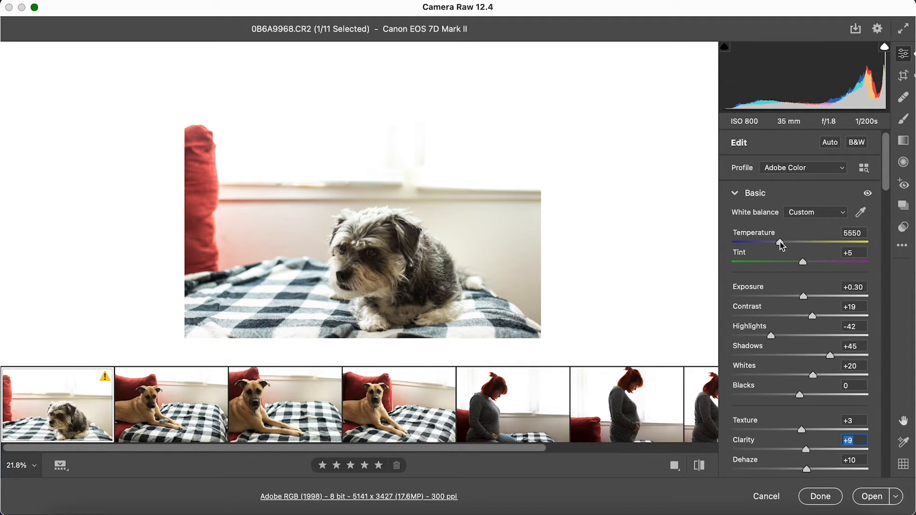
drag(779, 244, 779, 242)
In the Color Mixer, set the Yellows luminance to +18 and the Yellows saturation to -11
scroll(793, 282, down, 10)
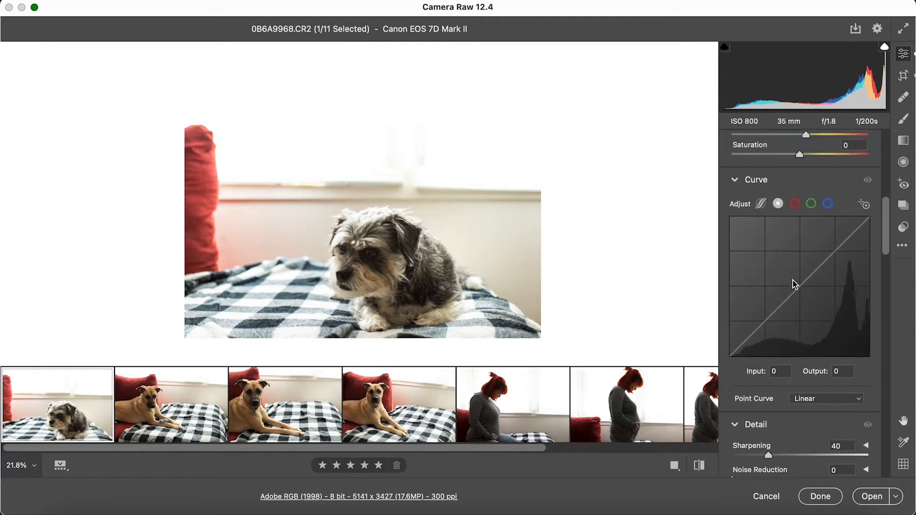
scroll(793, 283, down, 10)
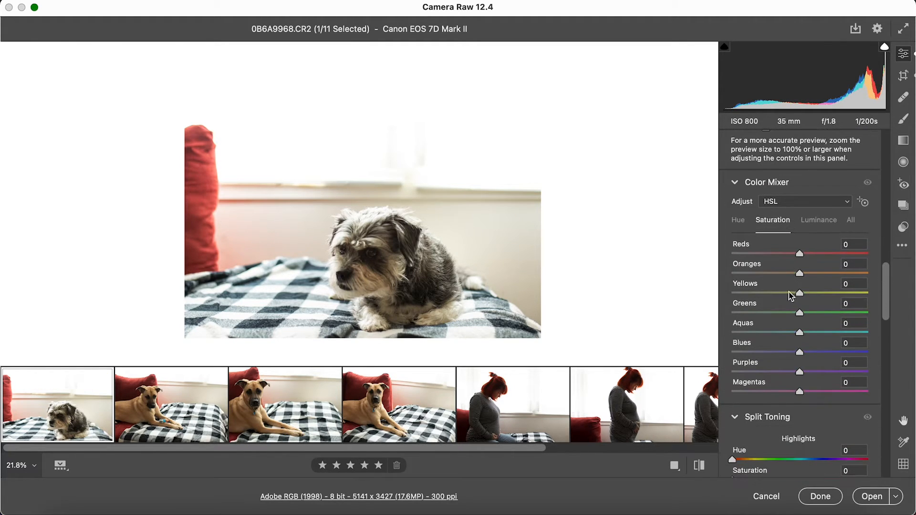
click(810, 219)
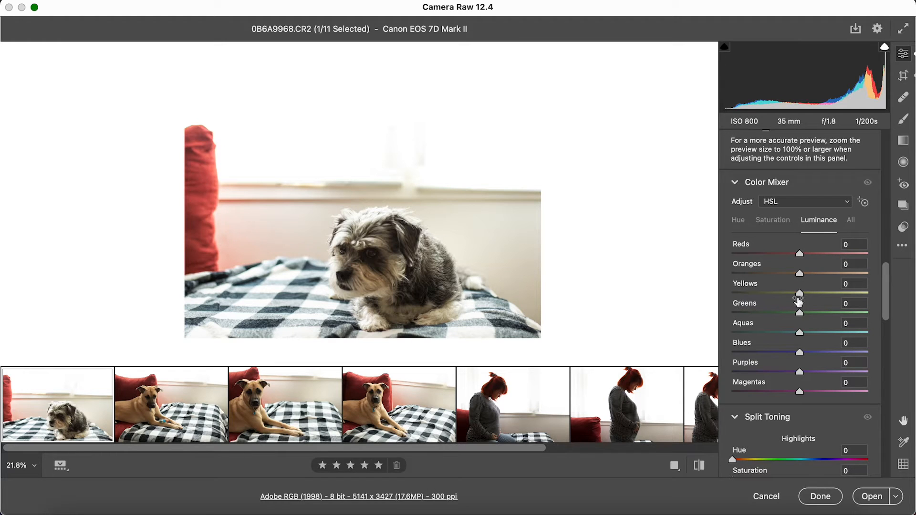
click(814, 295)
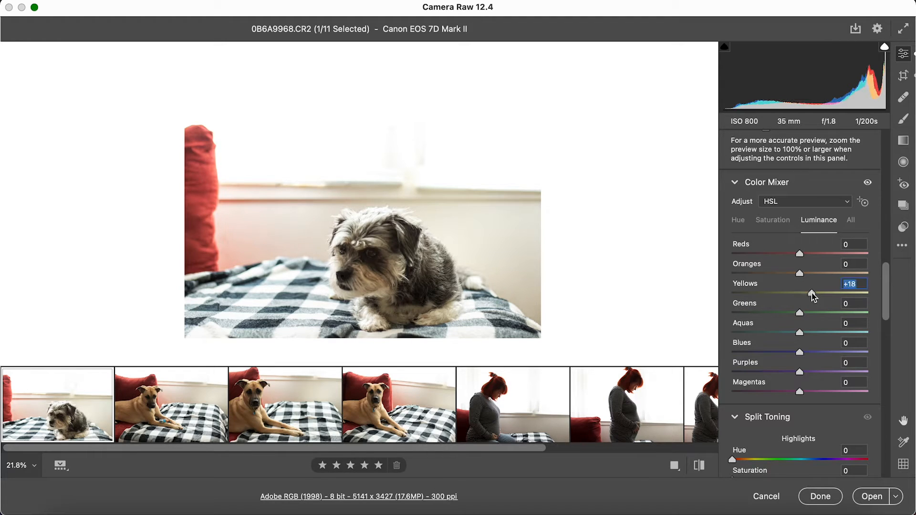
click(779, 221)
click(791, 292)
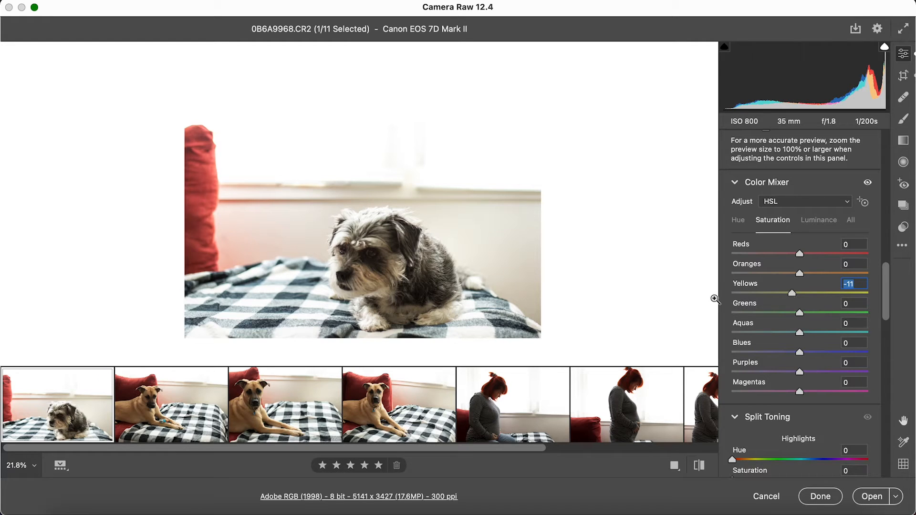
Auto-straighten the grey dog photo's crop and return to the edit settings
click(902, 77)
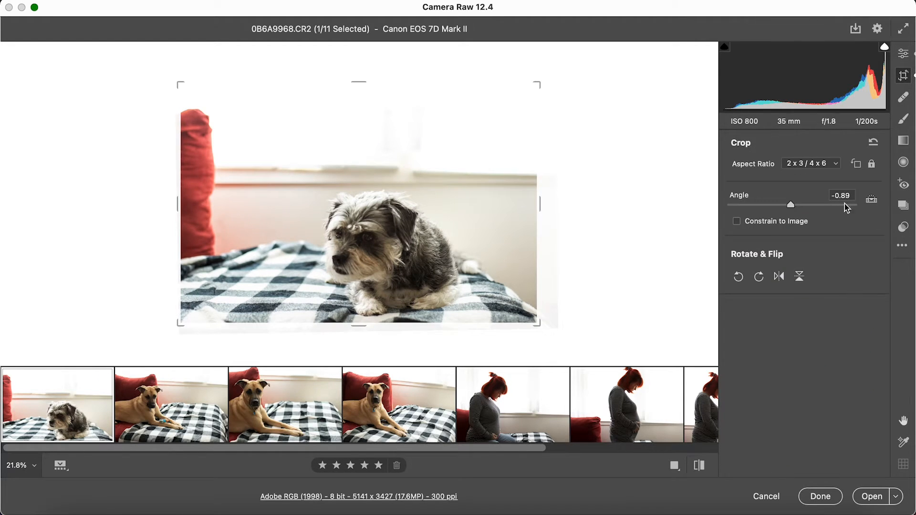
double_click(874, 205)
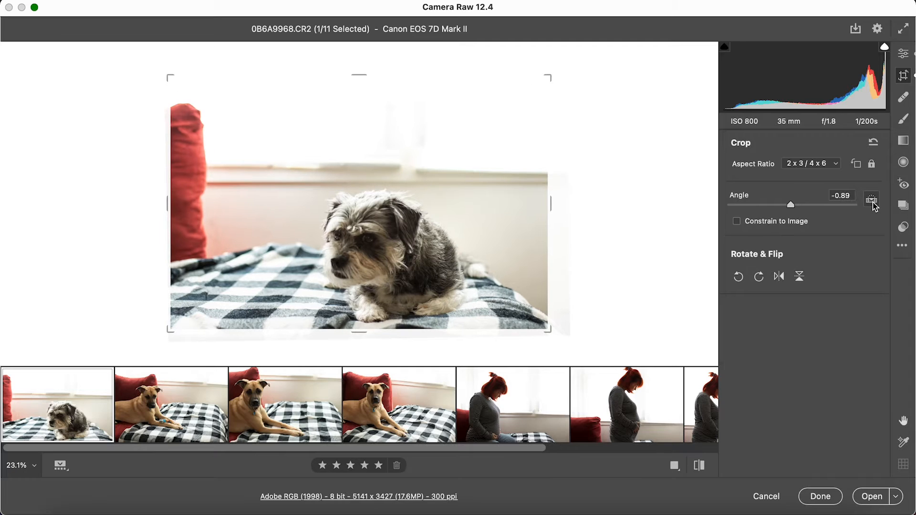
click(903, 53)
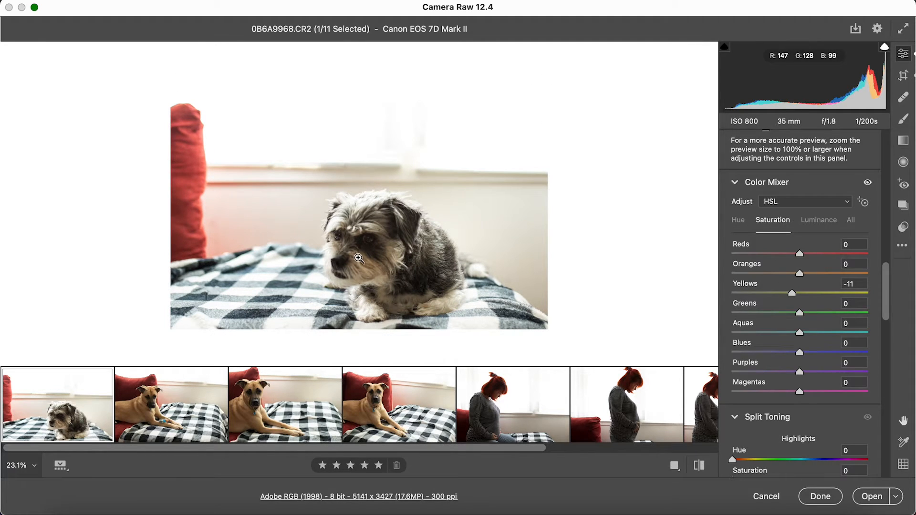
Select the tan dog photo 0B6A9970.CR2 and tighten its crop to about 4532 x 3021 pixels
click(401, 426)
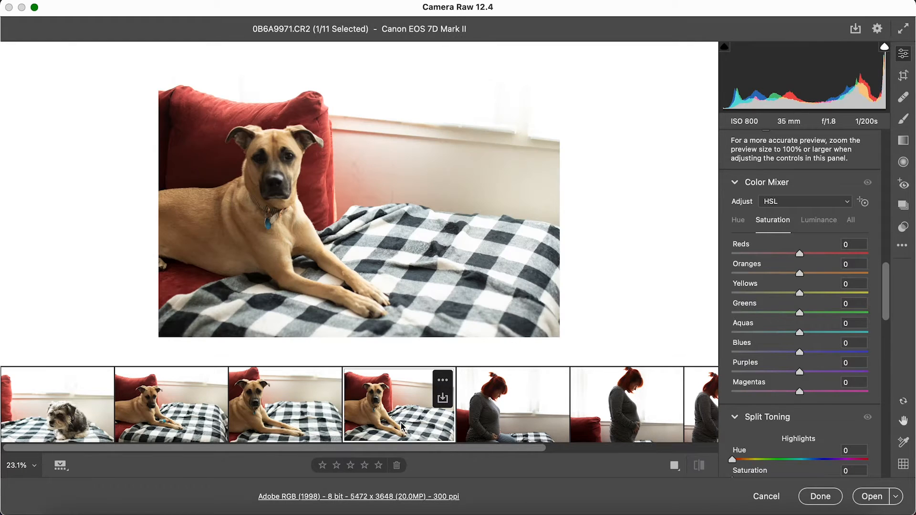
click(266, 421)
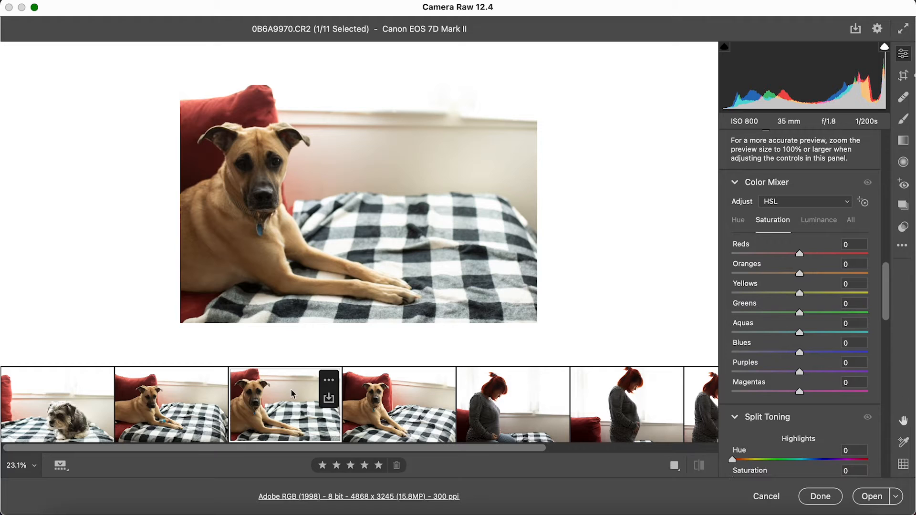
click(903, 76)
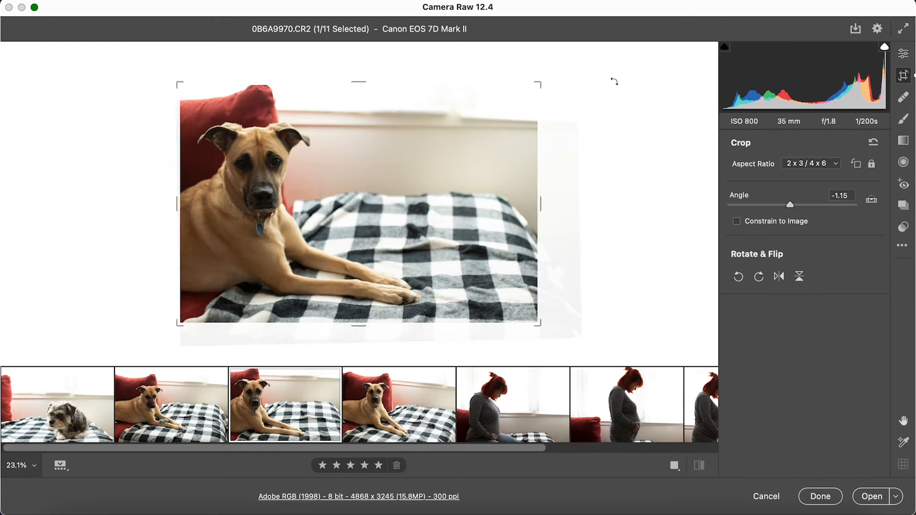
drag(541, 82, 529, 86)
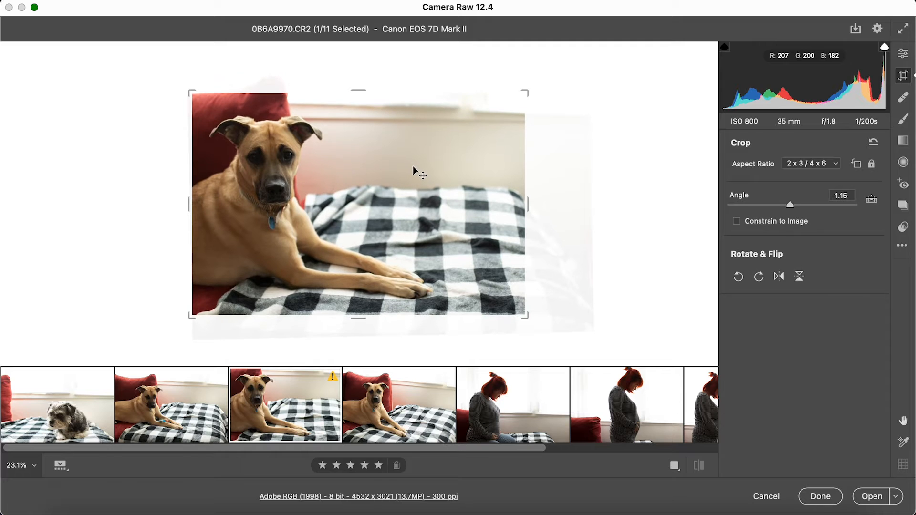
click(903, 54)
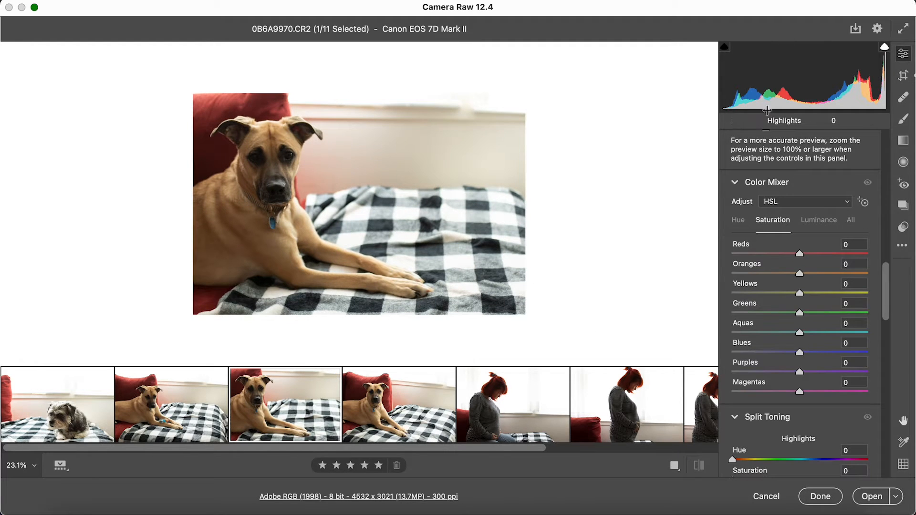
Inspect the tan dog's face up close and raise the photo's Shadows to +43
click(260, 167)
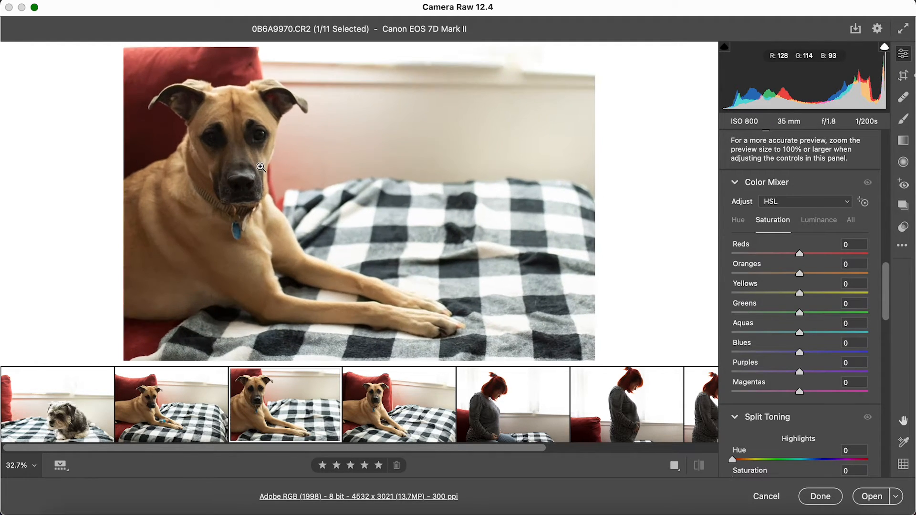
click(236, 156)
click(237, 155)
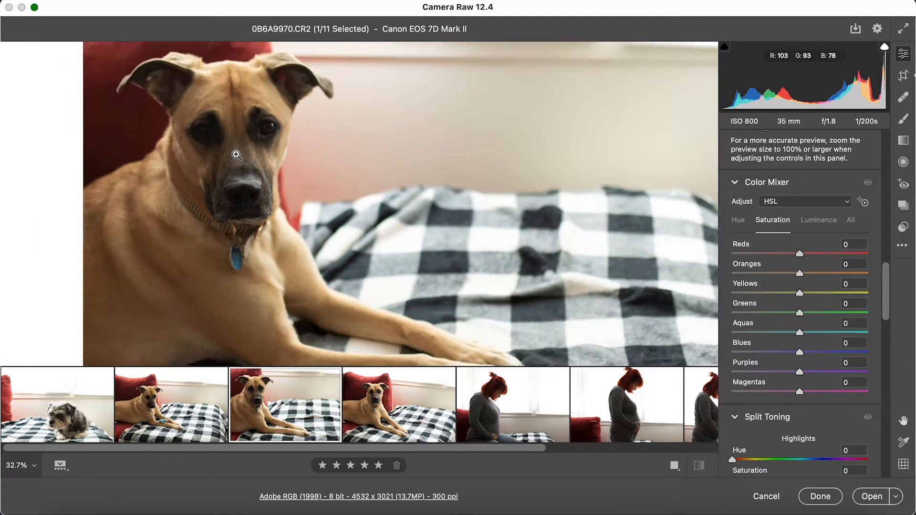
scroll(838, 321, up, 5)
scroll(838, 321, up, 4)
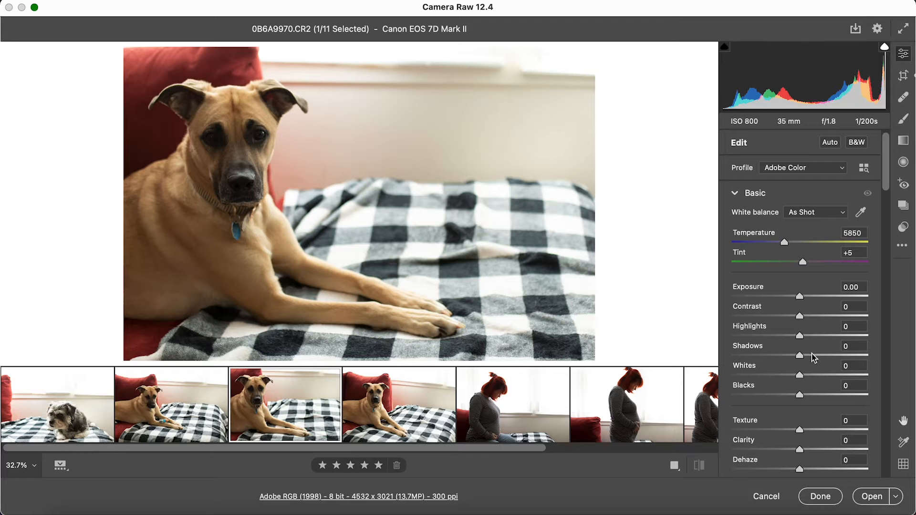
drag(800, 357, 829, 364)
Set the tan dog photo's Clarity to +15 and Dehaze to +11
scroll(832, 399, down, 3)
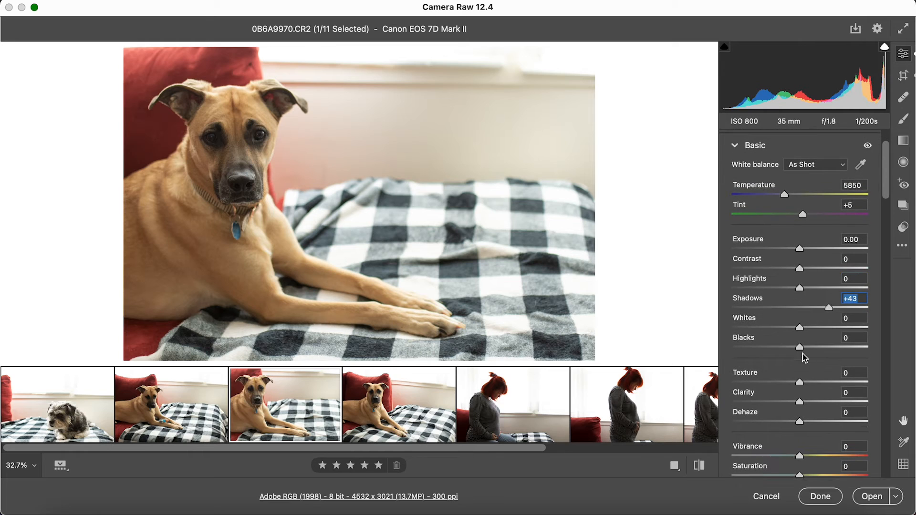
click(810, 402)
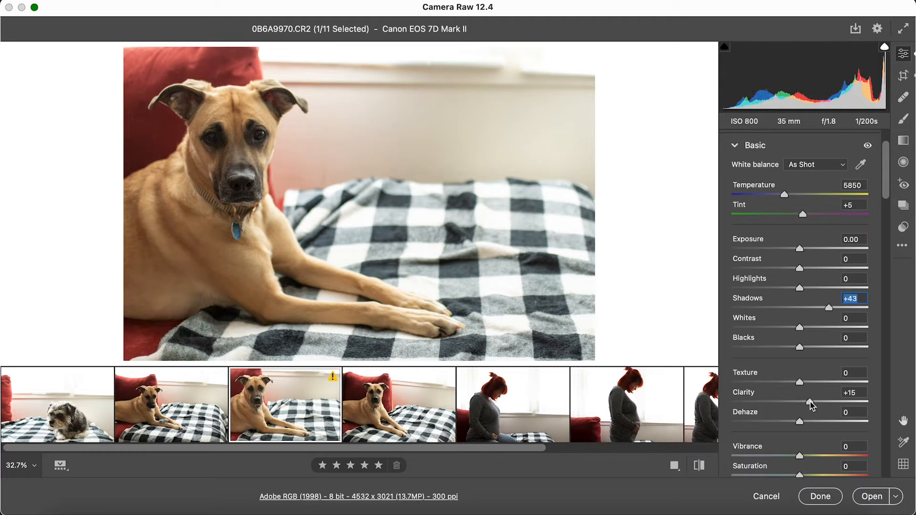
scroll(811, 402, down, 4)
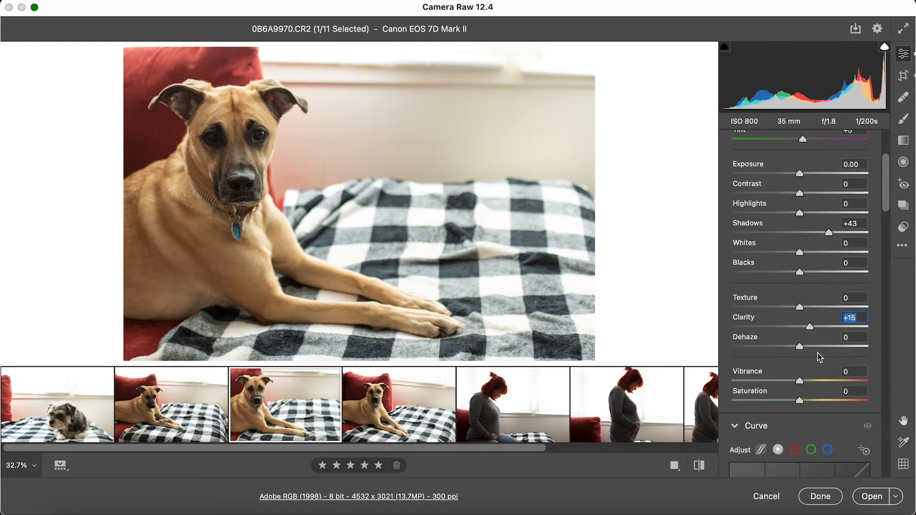
click(807, 348)
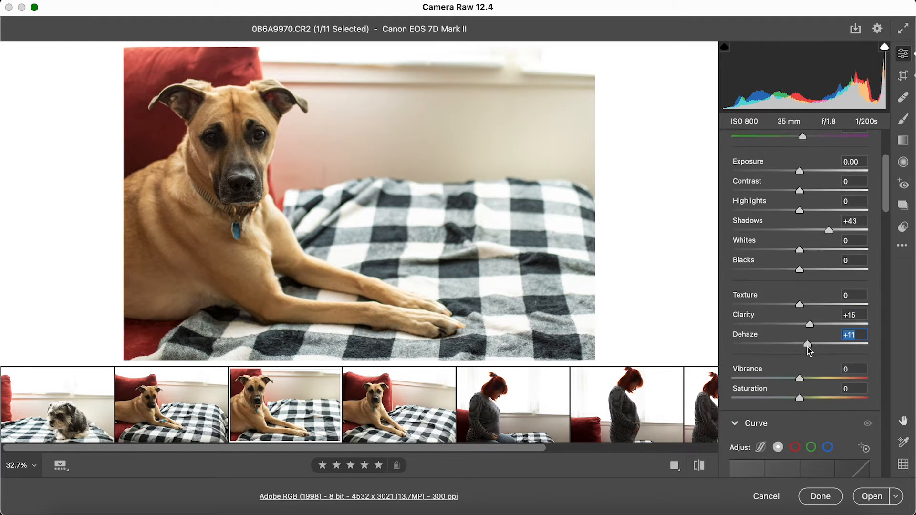
Set the tan dog photo's Noise Reduction to 16
scroll(807, 350, down, 5)
scroll(807, 347, down, 2)
click(754, 315)
Raise the Exposure to +0.10, check the dog's face up close, and cool the Temperature to 5700
scroll(787, 326, up, 10)
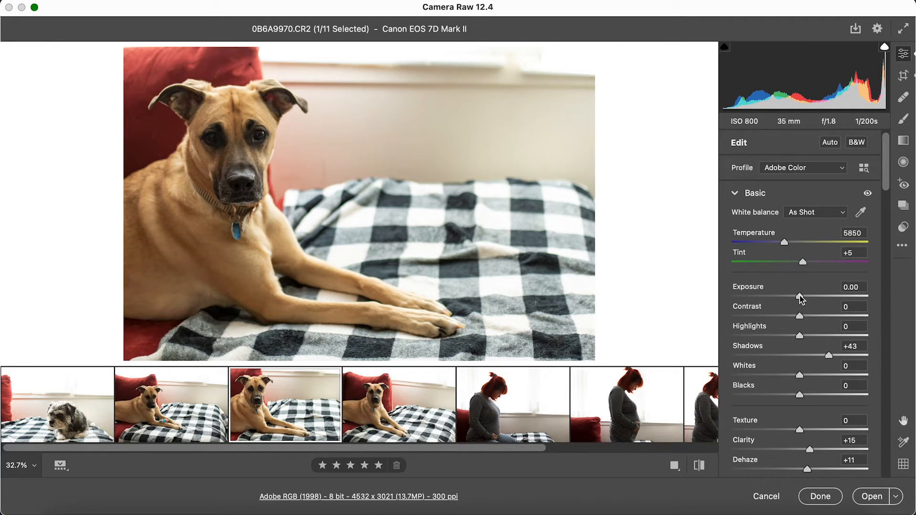
drag(800, 296, 801, 297)
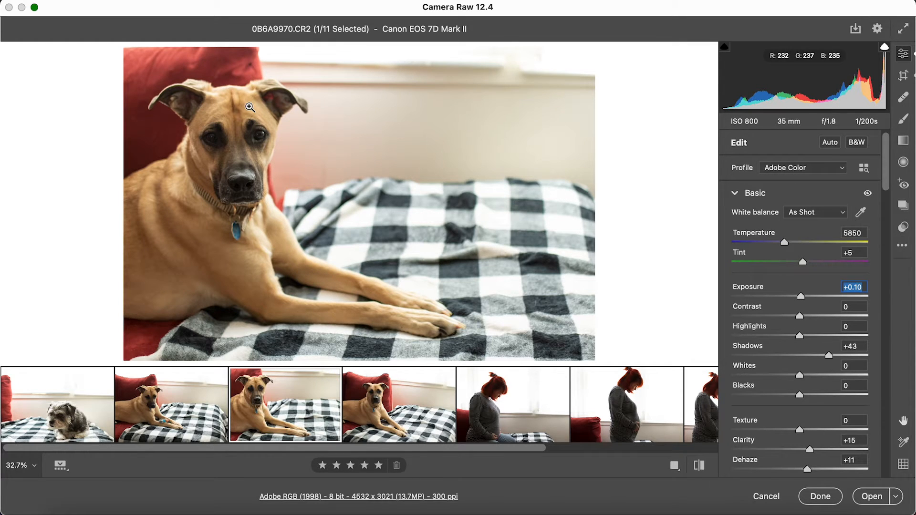
drag(231, 126, 254, 117)
alt+click(248, 237)
click(244, 182)
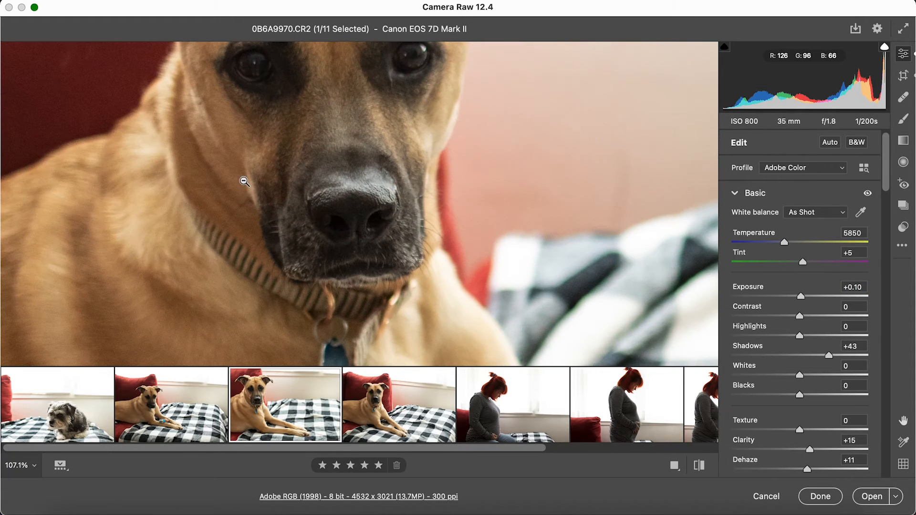
alt+click(331, 207)
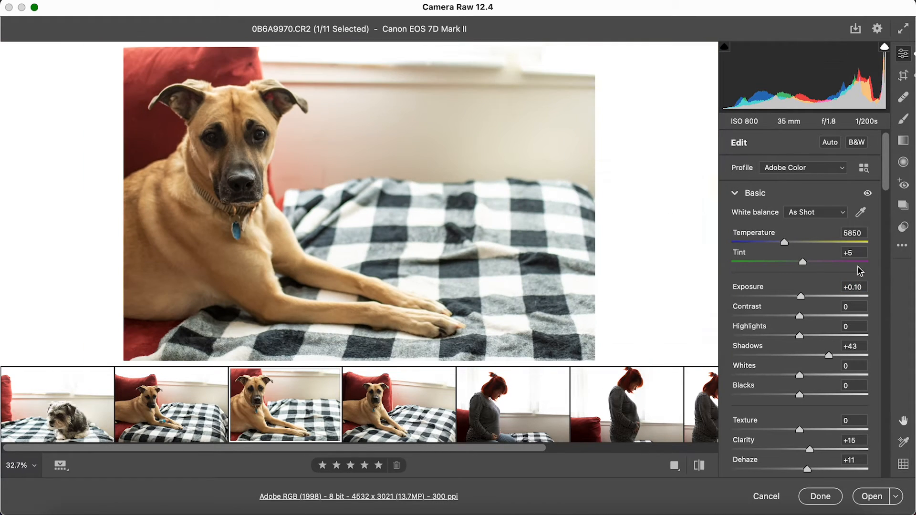
drag(787, 249, 781, 244)
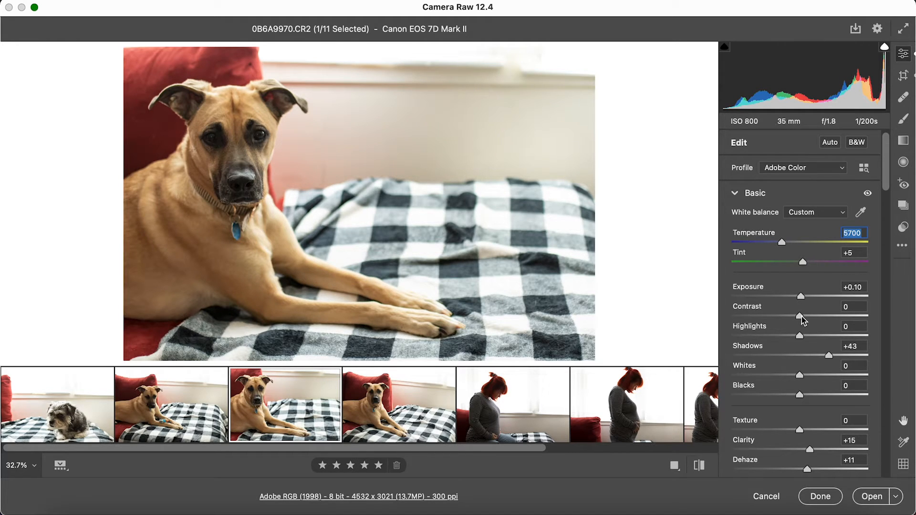
Adjust the dog photo's tones with Contrast -6, Highlights +42, Whites +14 and Blacks -6
drag(801, 317, 830, 343)
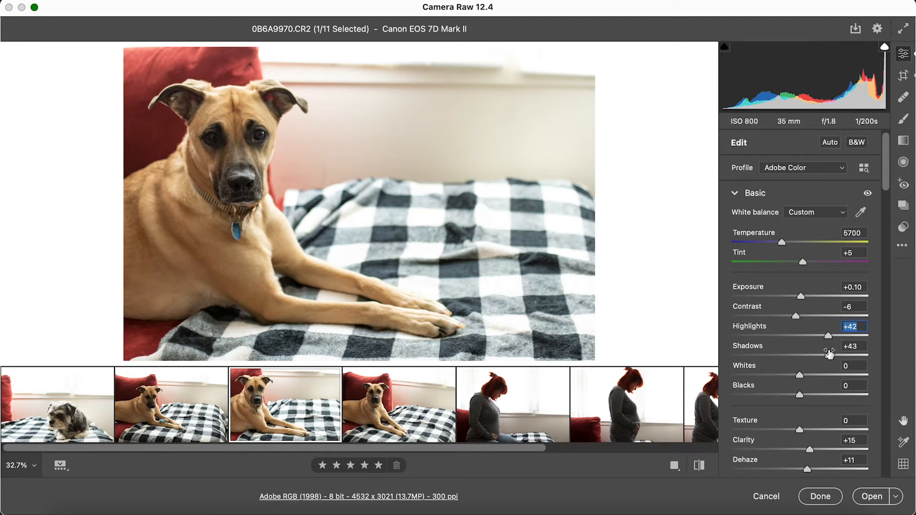
drag(803, 379, 812, 379)
scroll(812, 380, down, 3)
scroll(812, 380, down, 1)
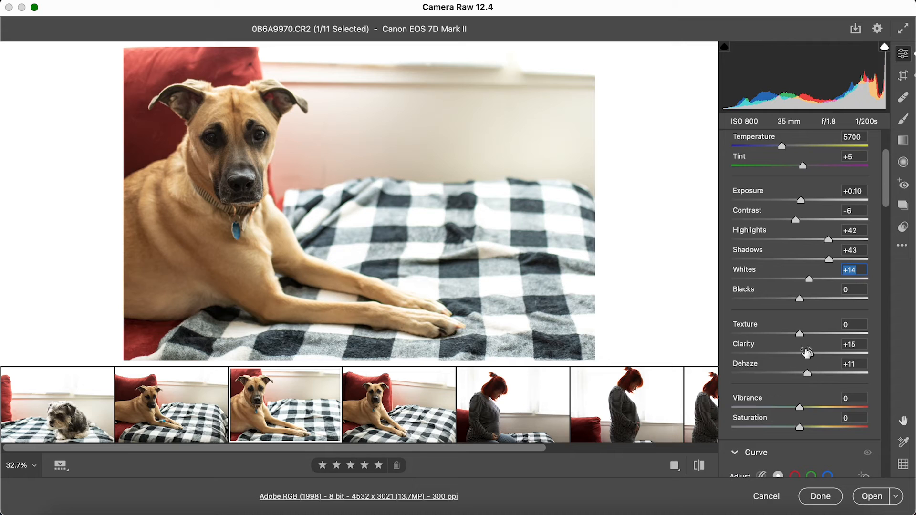
mouse_move(801, 300)
mouse_down()
mouse_move(774, 301)
mouse_move(806, 301)
mouse_move(799, 304)
mouse_up()
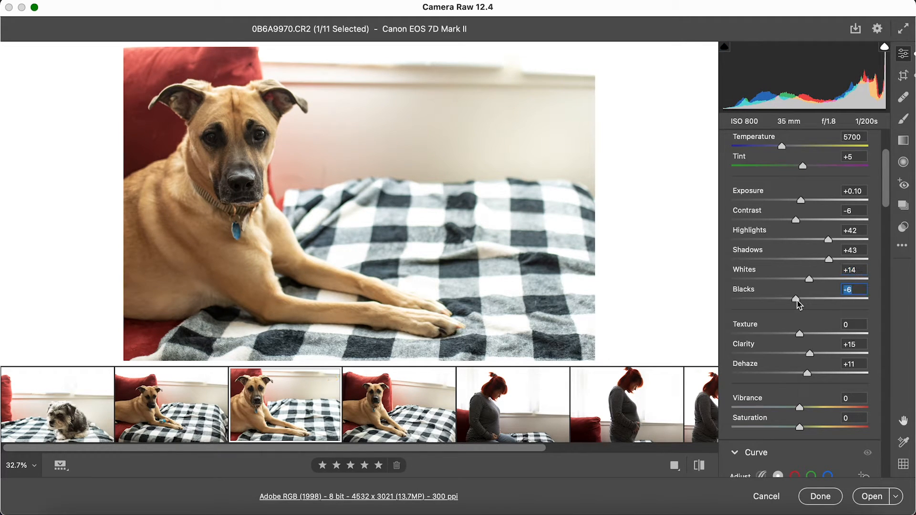
Set the dog photo's Texture to +11, Clarity to +10 and Dehaze to +6
scroll(806, 319, down, 2)
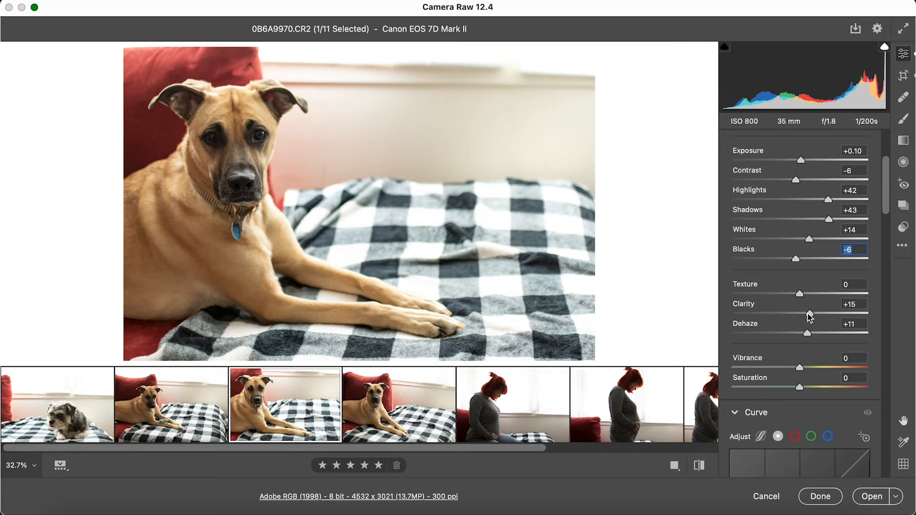
drag(809, 317, 809, 296)
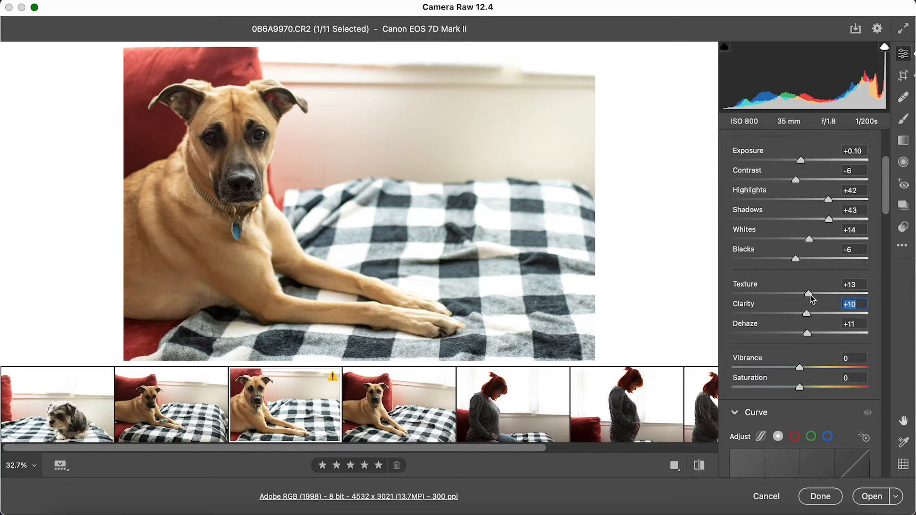
drag(810, 298, 809, 298)
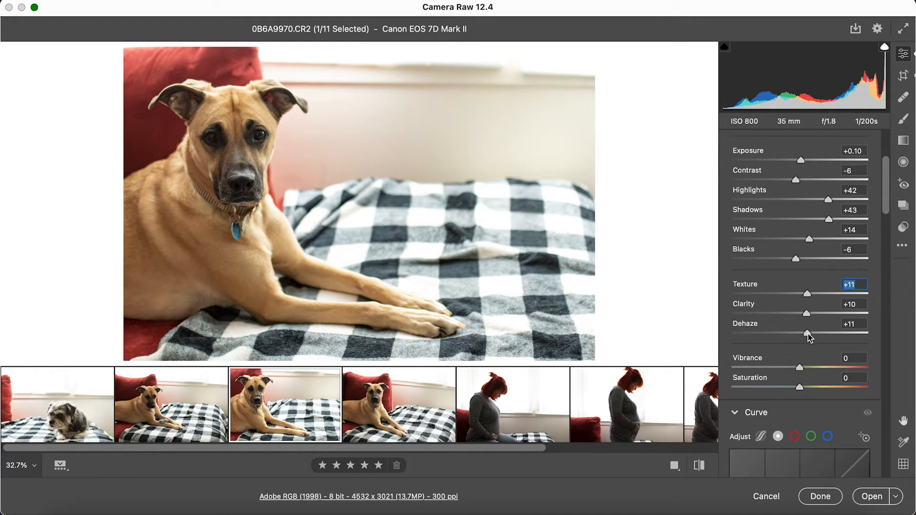
drag(808, 336, 803, 338)
Boost the dog photo's colour with Vibrance at +20 and Saturation at +3
scroll(809, 347, down, 1)
scroll(809, 347, down, 5)
scroll(808, 237, up, 2)
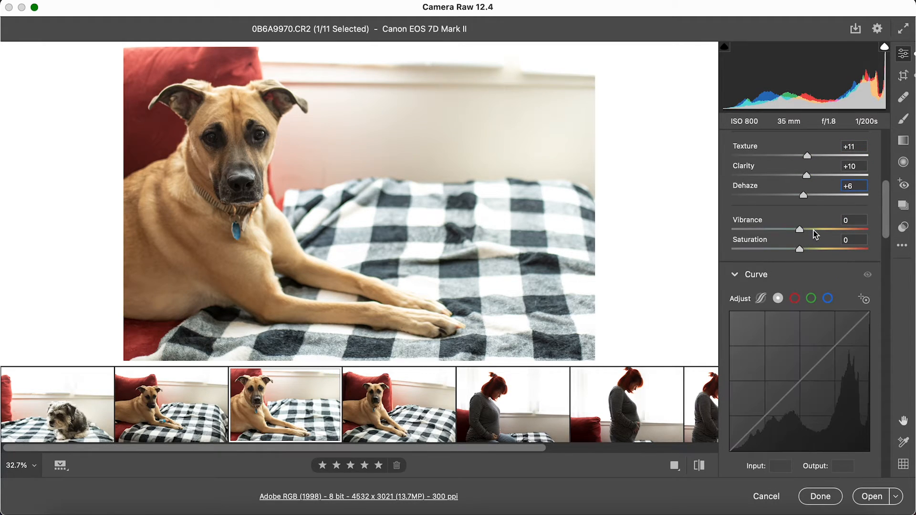
click(813, 230)
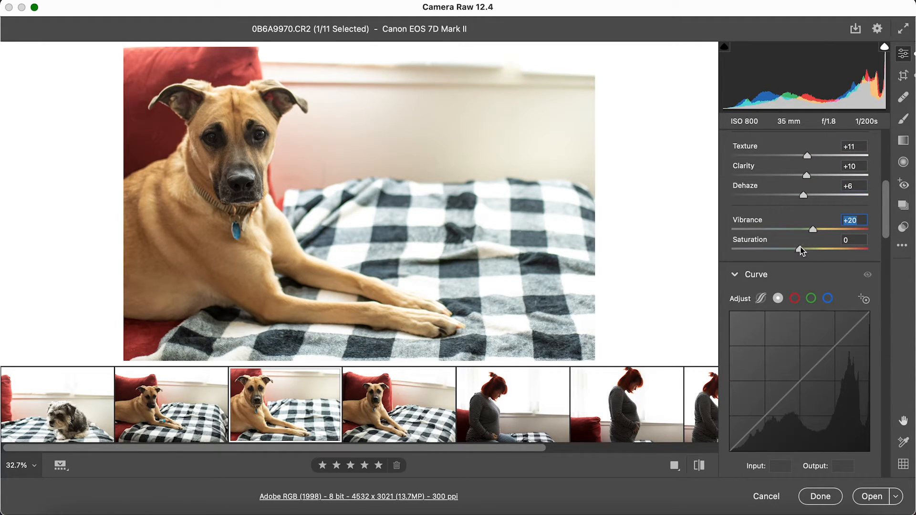
drag(800, 247, 801, 247)
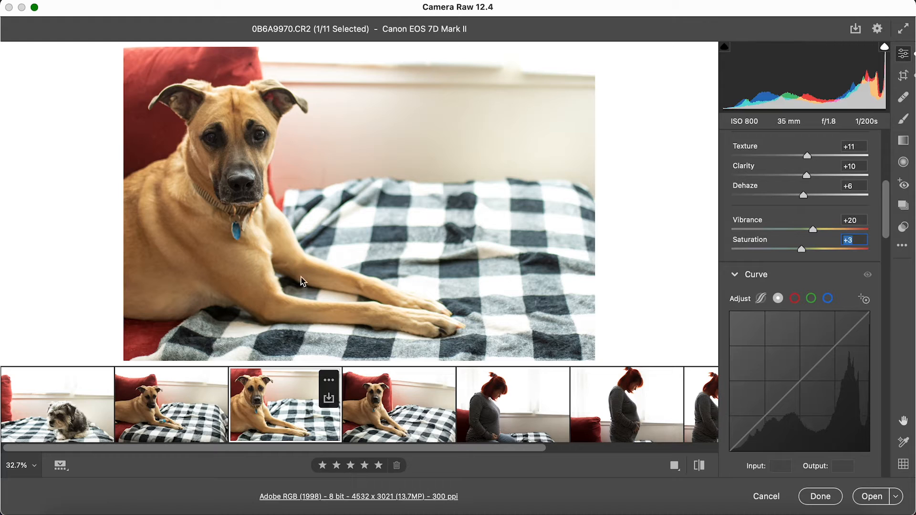
Set the dog photo's Noise Reduction to 17 in the Detail settings
scroll(791, 345, down, 5)
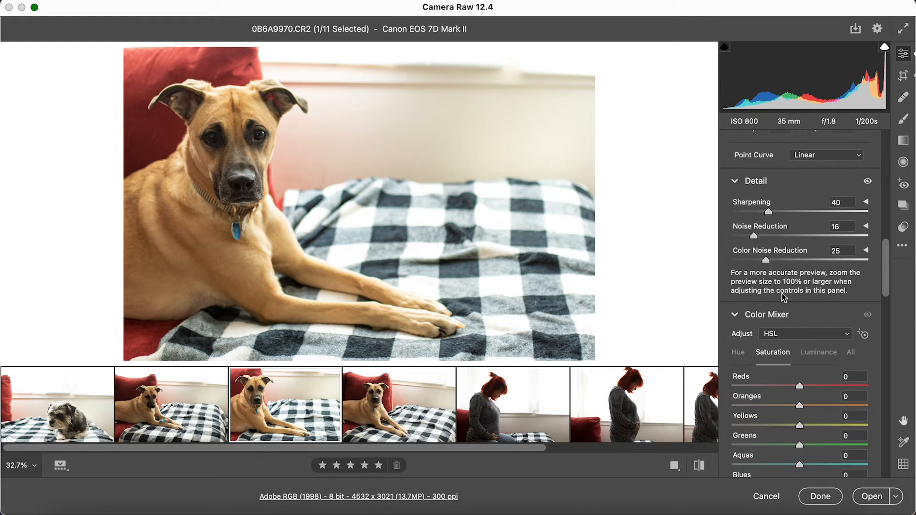
mouse_move(753, 238)
mouse_down()
mouse_move(703, 240)
mouse_move(756, 248)
mouse_up()
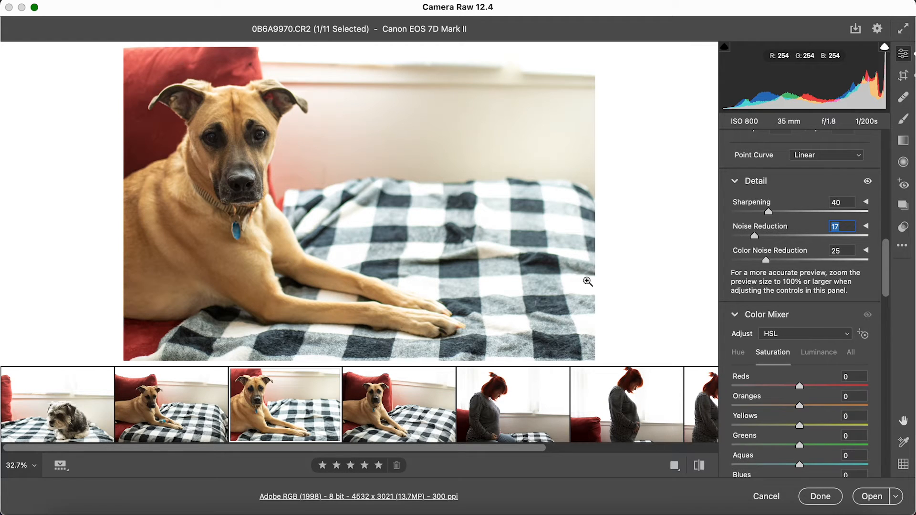
Select the striped-shirt maternity photo 0B6A9981.CR2, rotate its crop to an angle of -2.38 and tighten it to about 2243 x 3365 pixels
scroll(524, 405, right, 2)
scroll(335, 420, right, 4)
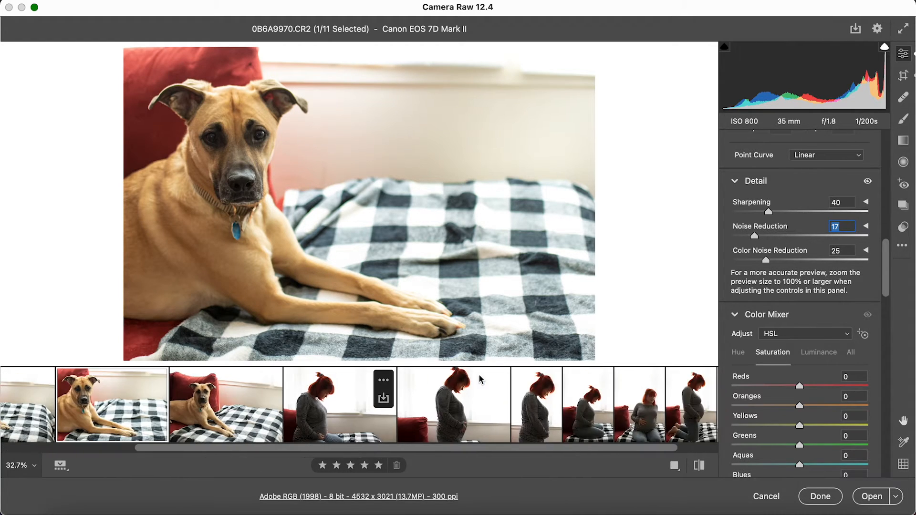
scroll(335, 419, right, 2)
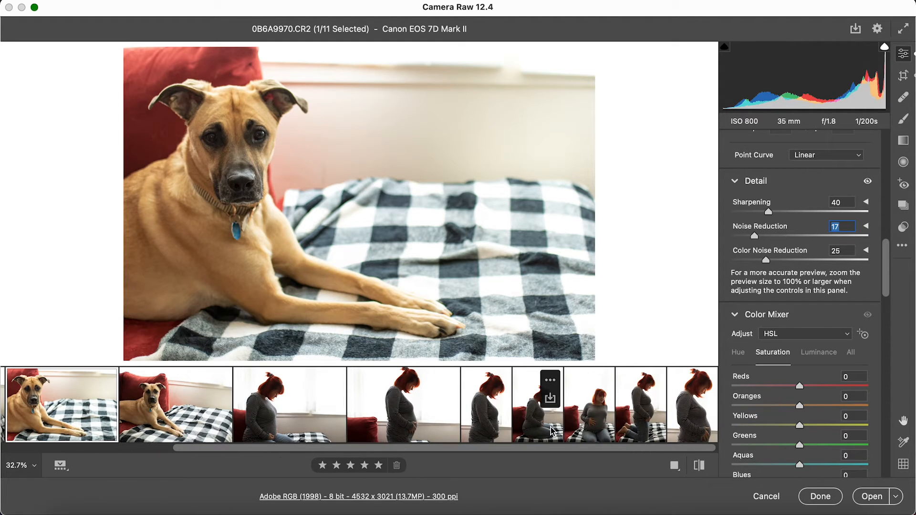
click(688, 426)
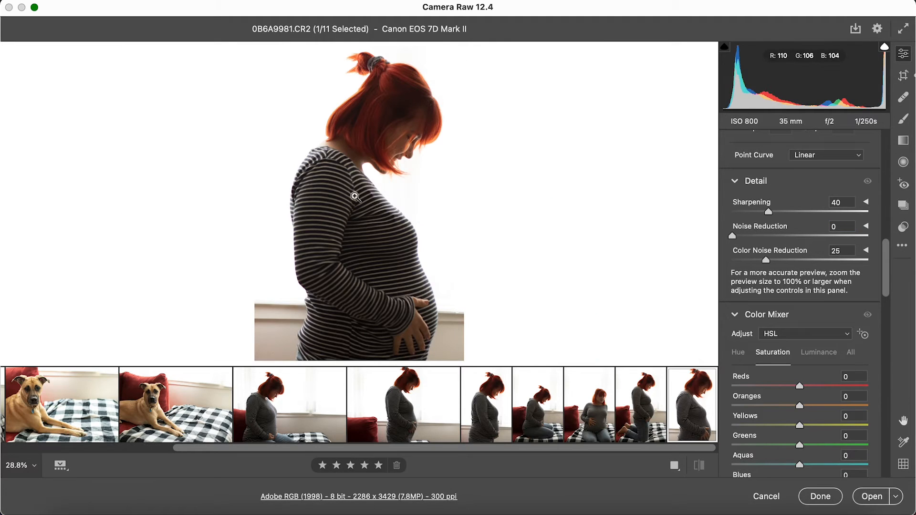
click(903, 77)
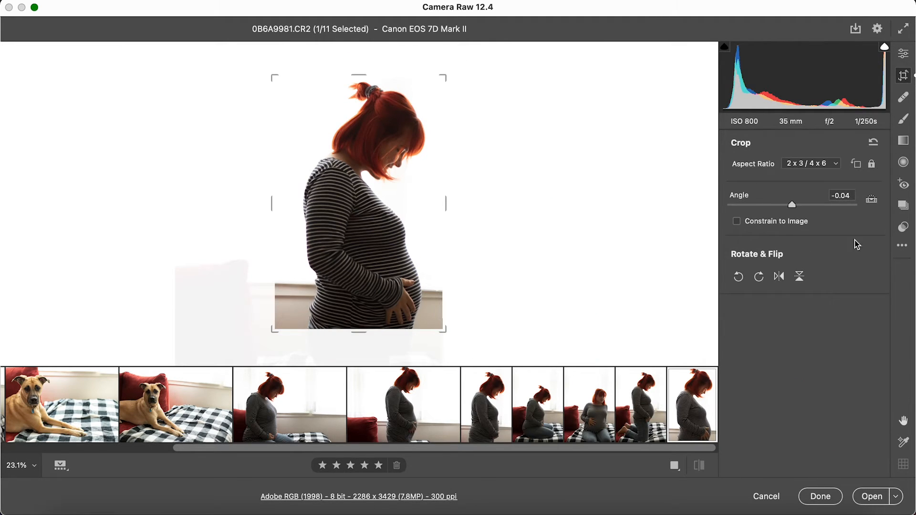
drag(558, 237, 548, 221)
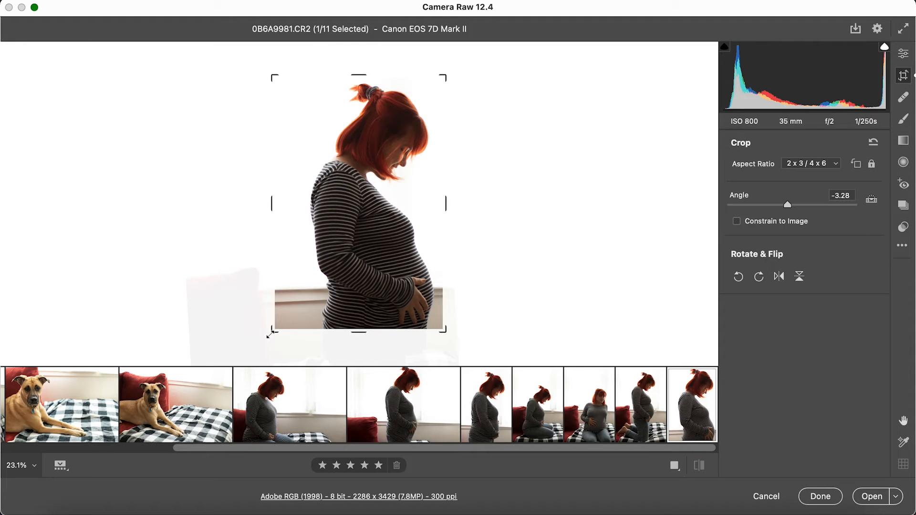
drag(276, 75, 277, 77)
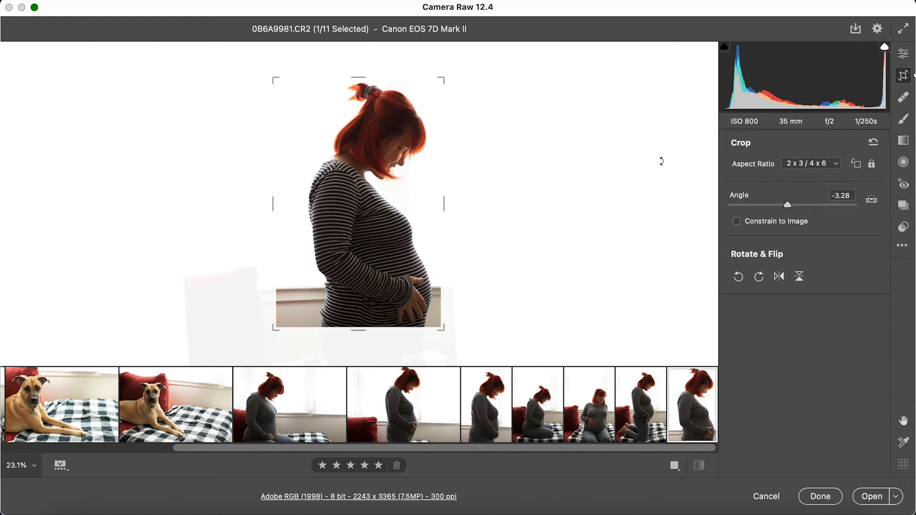
drag(661, 195, 661, 200)
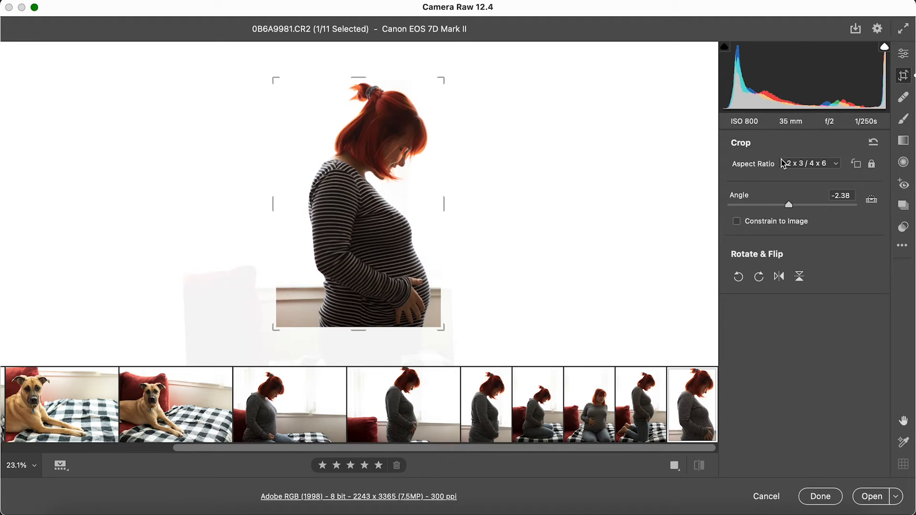
click(903, 54)
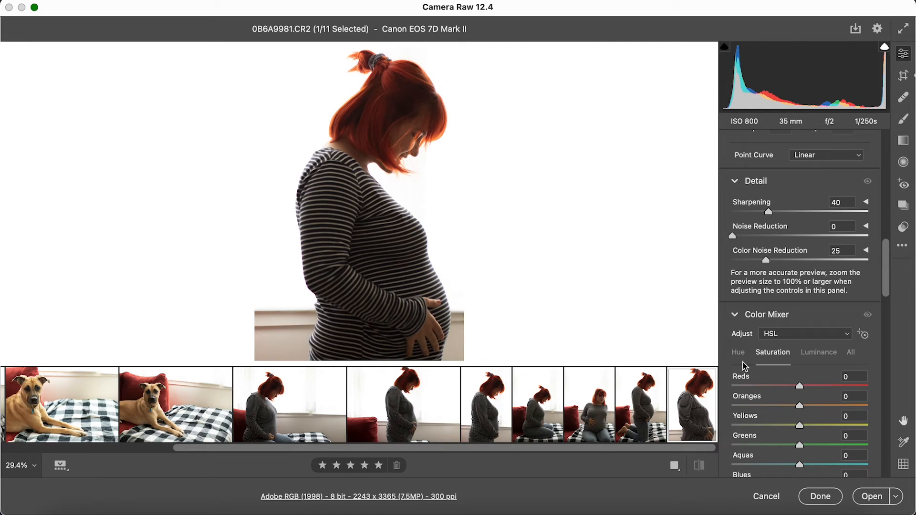
Adjust the maternity photo's tones with Shadows +33, Whites +10, Highlights -60 and Contrast +11
scroll(782, 291, up, 10)
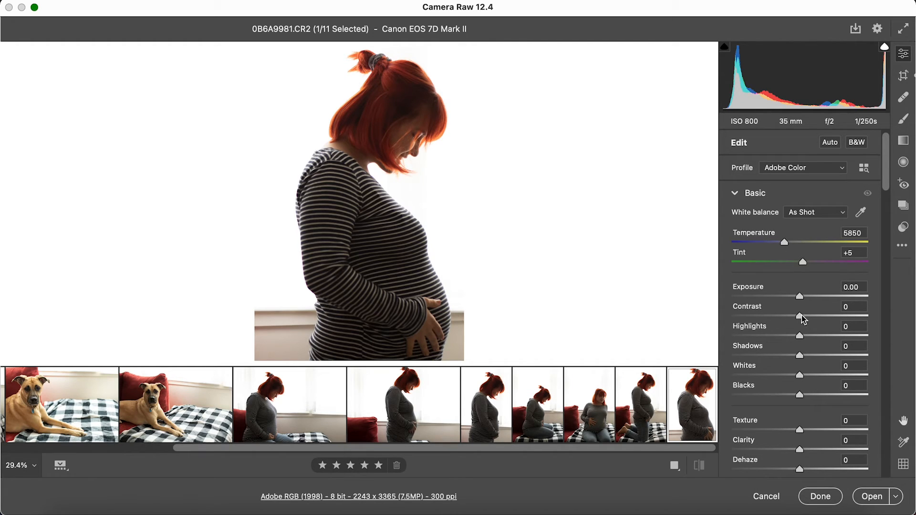
drag(800, 356, 806, 374)
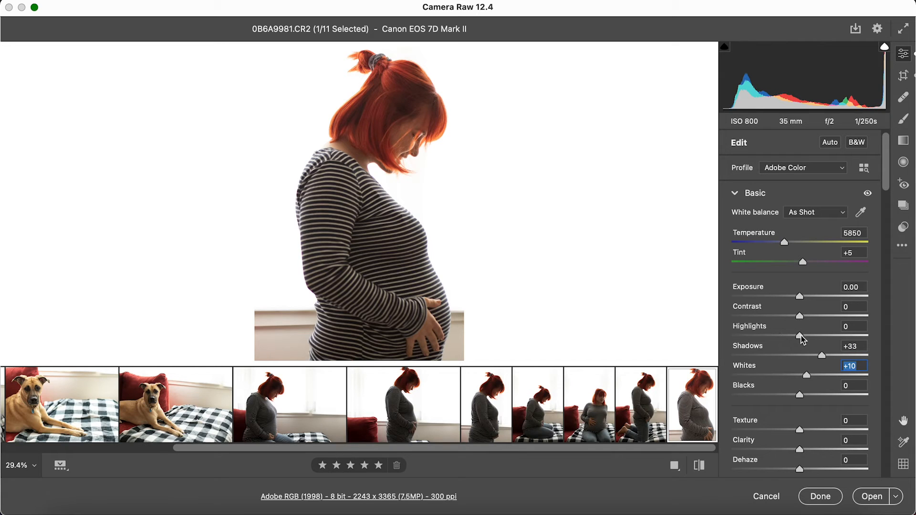
drag(800, 339, 755, 352)
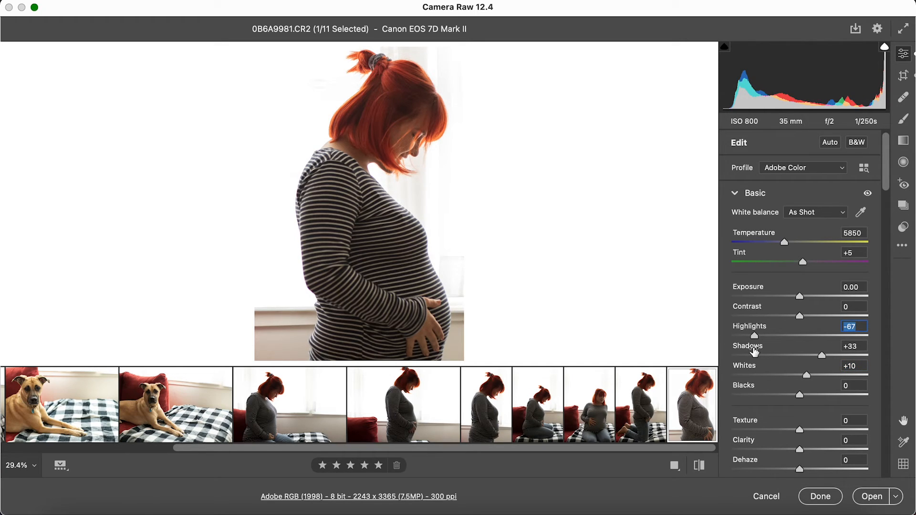
drag(756, 333, 759, 335)
click(807, 316)
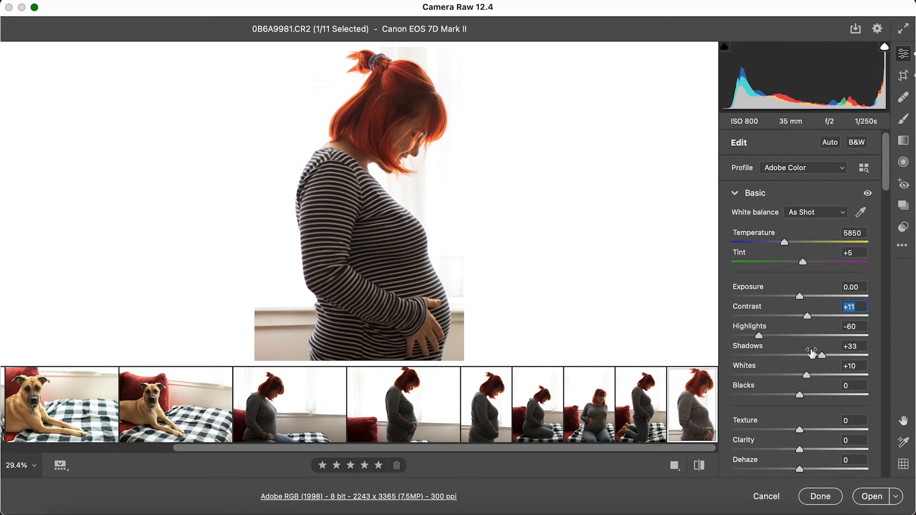
Set the maternity photo's Blacks to +17
scroll(807, 315, down, 5)
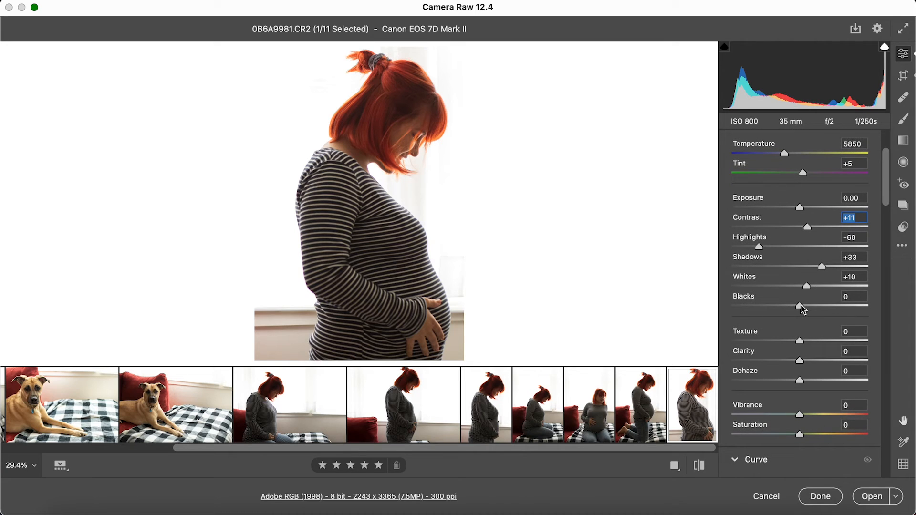
mouse_move(803, 308)
mouse_down()
mouse_move(813, 308)
mouse_move(780, 308)
mouse_move(814, 312)
mouse_up()
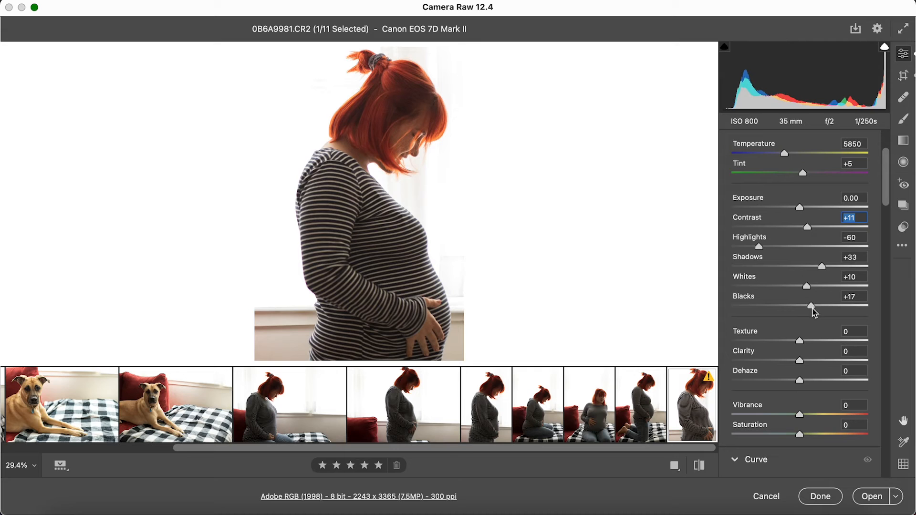
scroll(814, 313, down, 3)
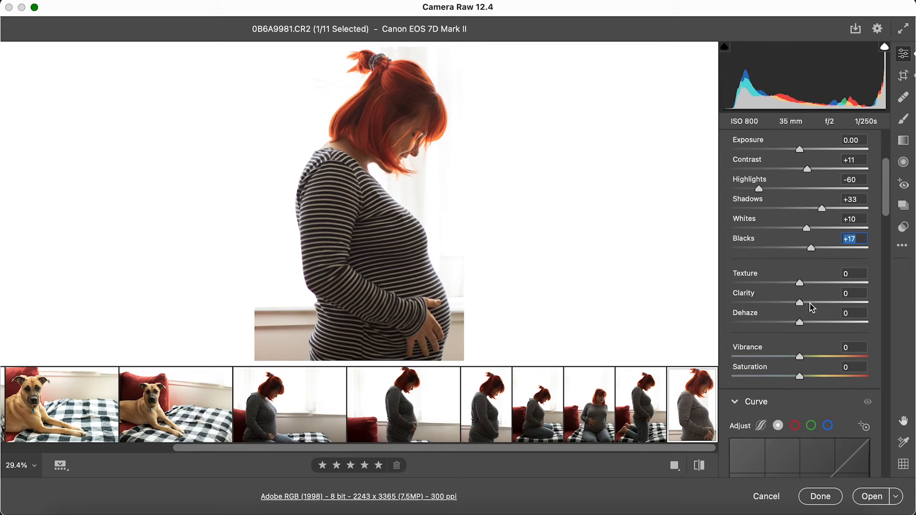
scroll(803, 235, up, 6)
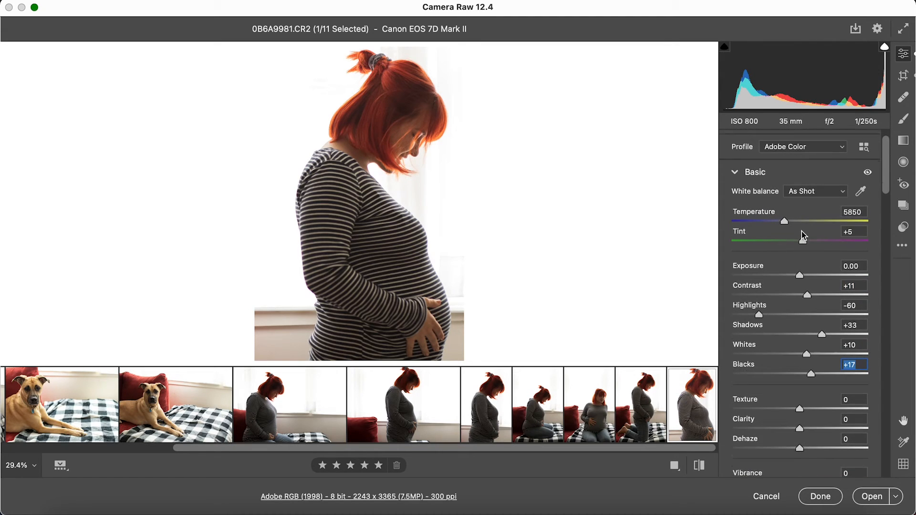
Shape the point curve with two lower-midtone points, a highlight point at input 176, output 161, and the black point raised to output 42
scroll(803, 235, down, 12)
scroll(801, 231, down, 5)
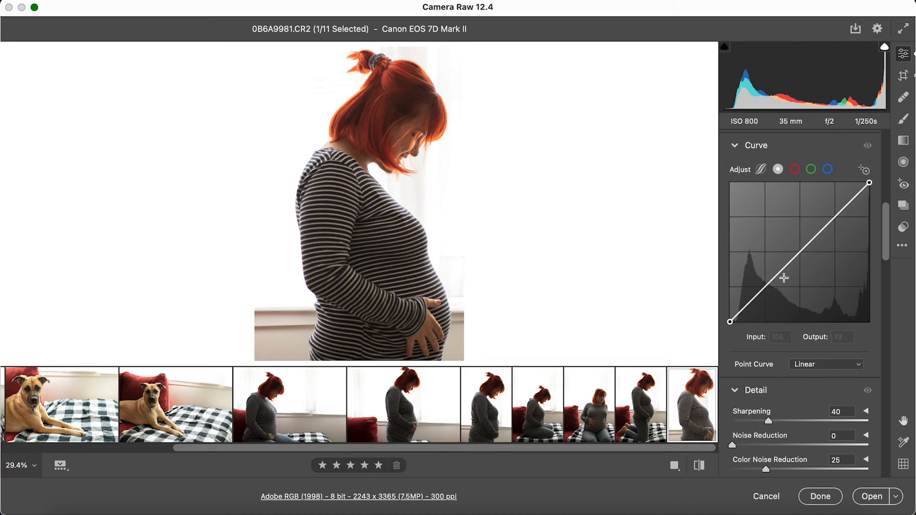
drag(771, 282, 788, 261)
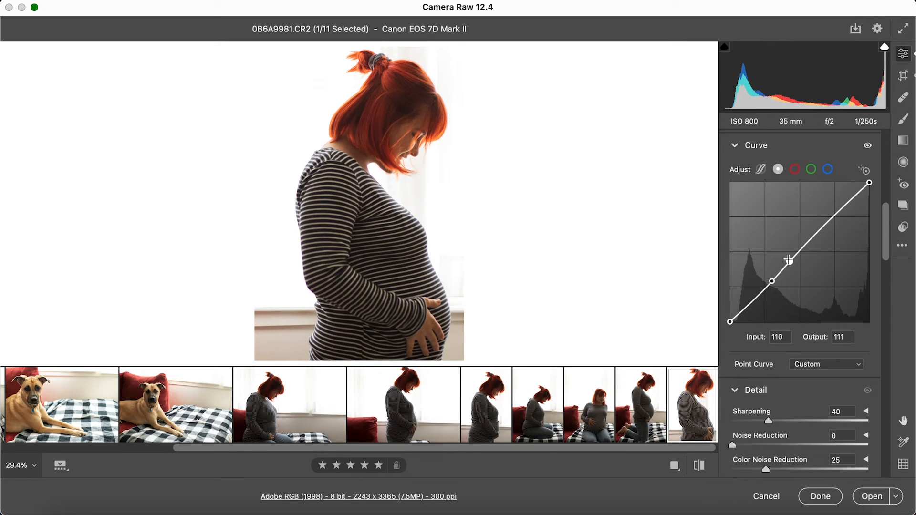
mouse_move(830, 221)
mouse_down()
mouse_move(812, 211)
mouse_move(845, 244)
mouse_move(825, 234)
mouse_up()
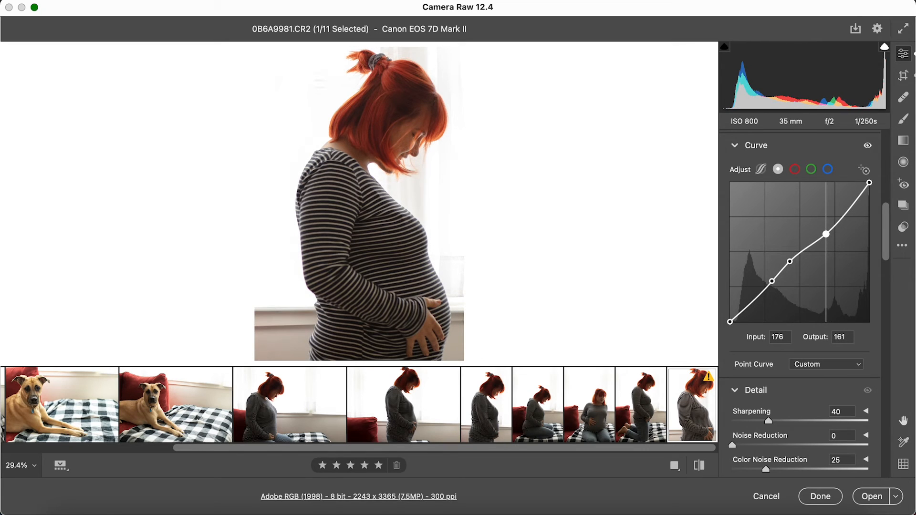
drag(730, 322, 730, 299)
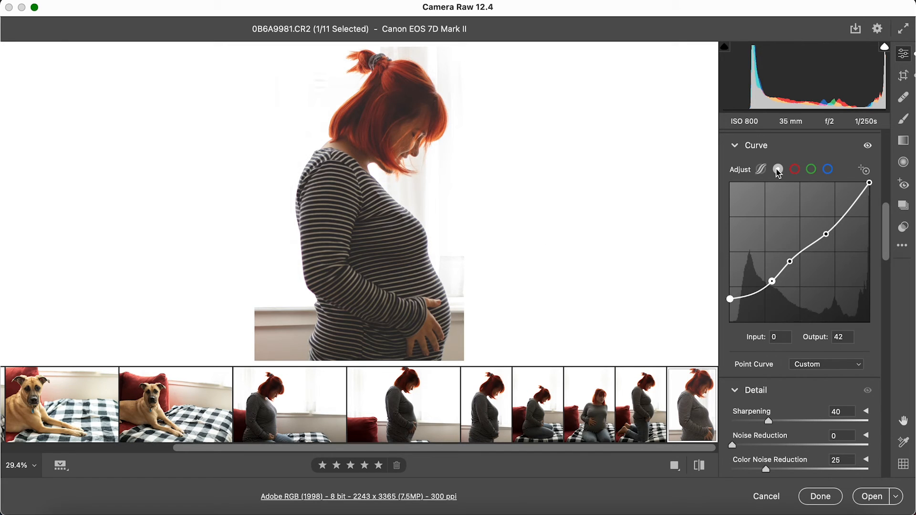
Add definition to the maternity photo with Clarity at +9 and Dehaze at +5
scroll(777, 176, up, 10)
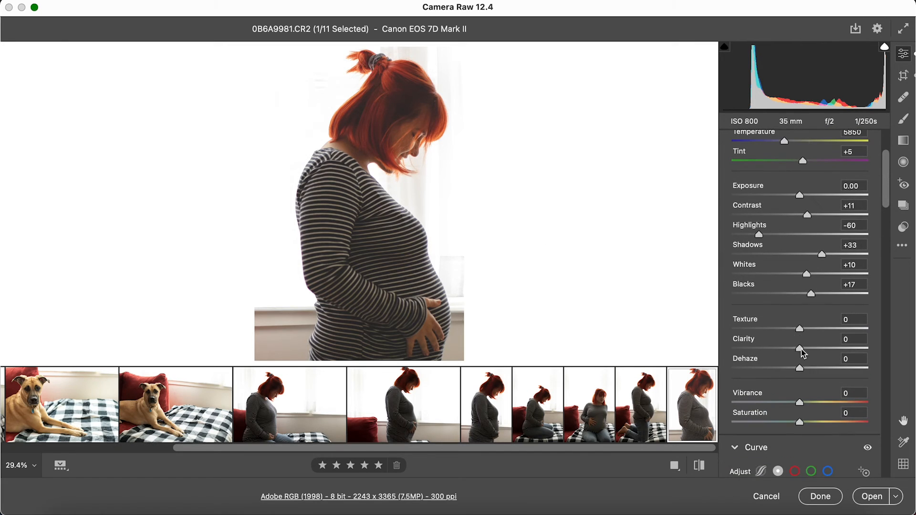
drag(800, 349, 805, 385)
Set the maternity photo's Noise Reduction to 19 and check the effect on her face up close
scroll(805, 385, down, 5)
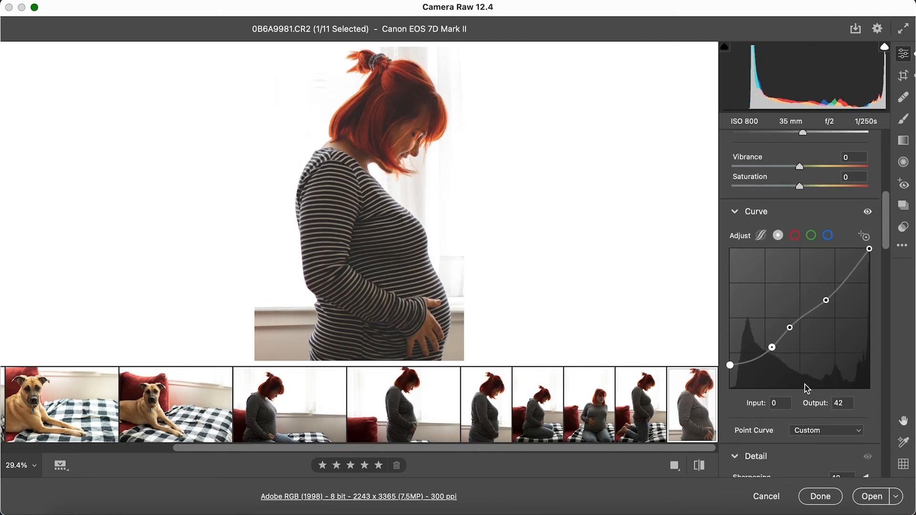
scroll(805, 385, down, 6)
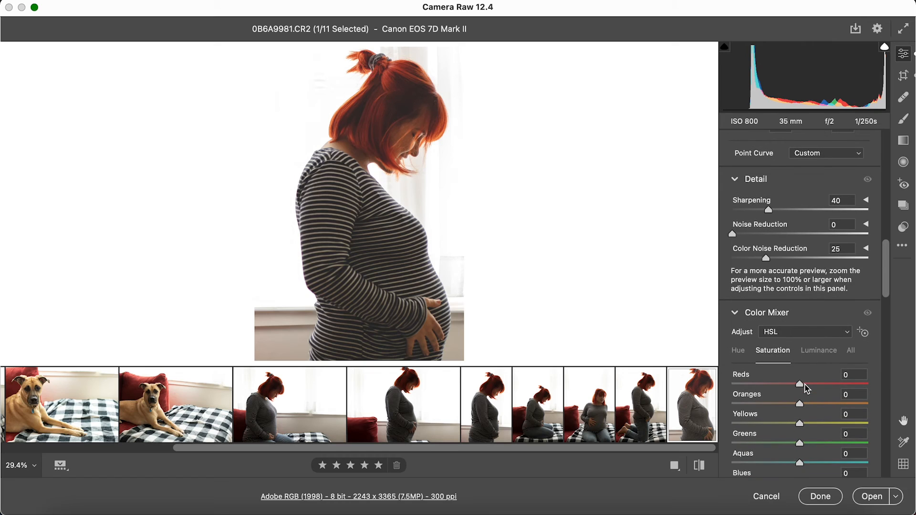
click(757, 233)
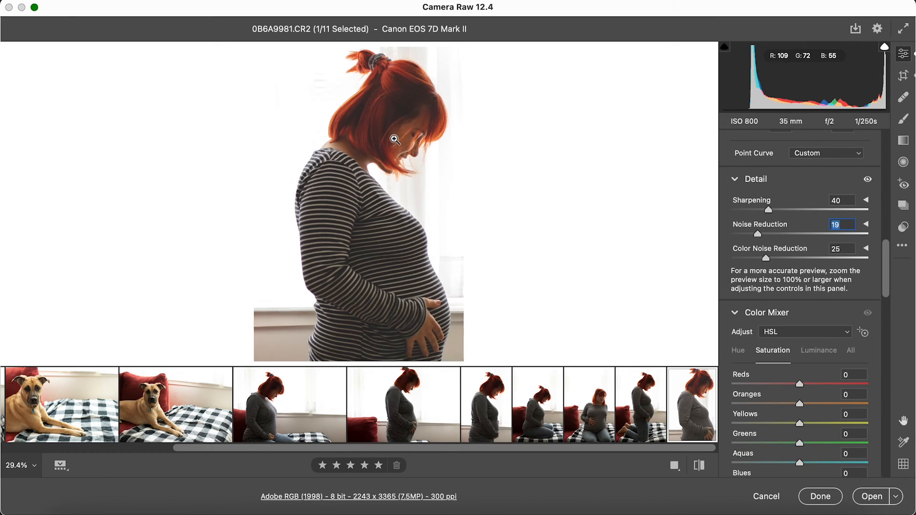
click(394, 139)
scroll(368, 226, down, 5)
alt+click(395, 159)
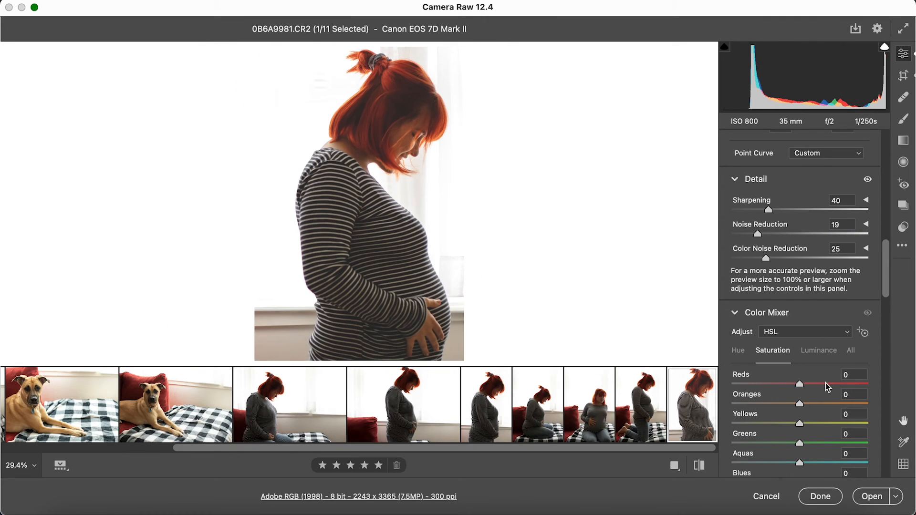
Enable chromatic aberration removal and lens profile corrections for the maternity photo
scroll(828, 382, down, 10)
scroll(827, 386, down, 5)
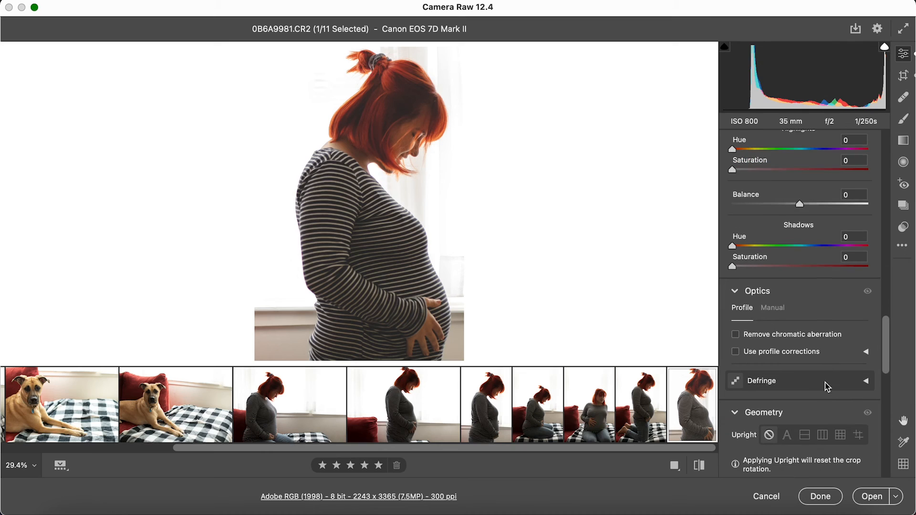
click(735, 328)
click(735, 344)
scroll(789, 286, up, 2)
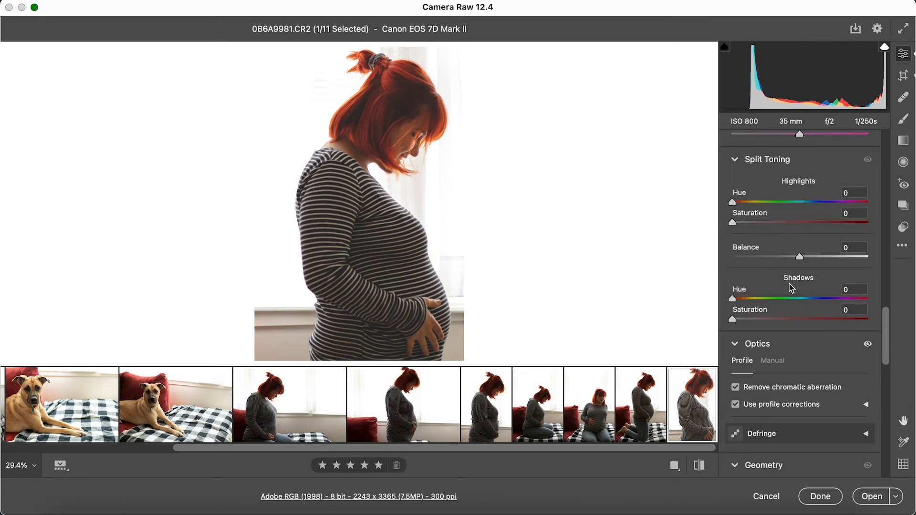
Raise the maternity photo's Exposure to +0.25
scroll(789, 286, up, 4)
scroll(789, 286, up, 20)
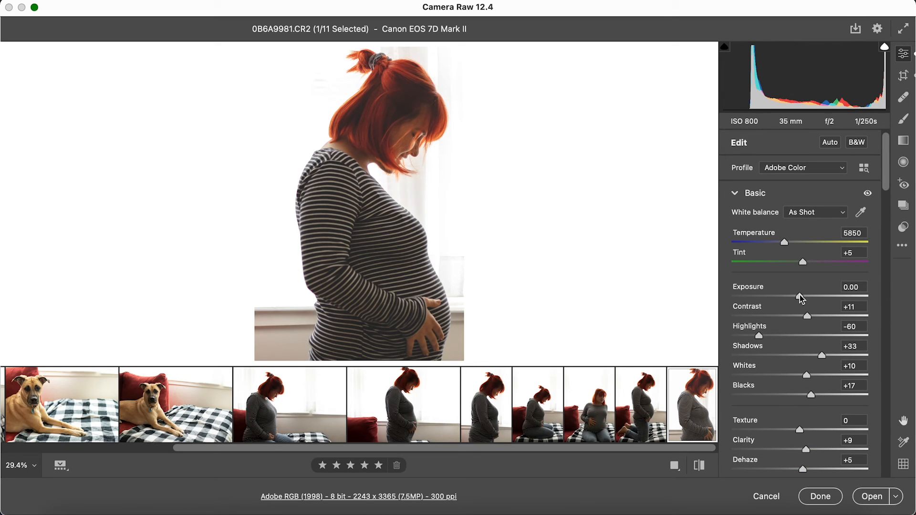
drag(800, 297, 805, 299)
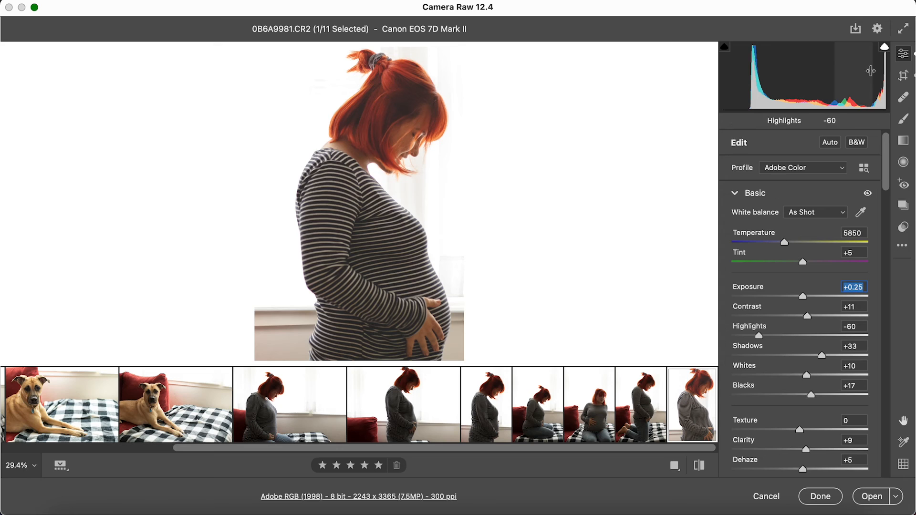
Save the edited maternity photo to a new location using the Save as JPEG (edited) preset, at quality 12 in sRGB IEC61966-2.1
mouse_move(678, 422)
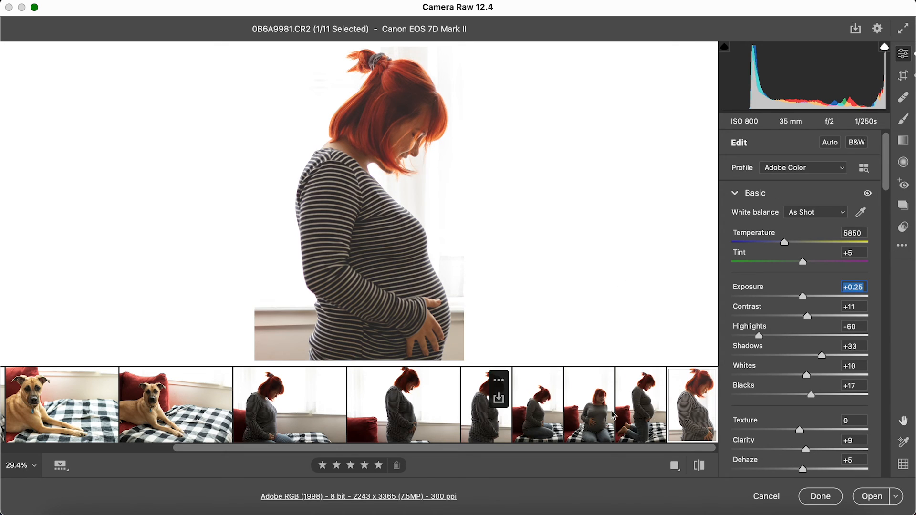
right_click(697, 432)
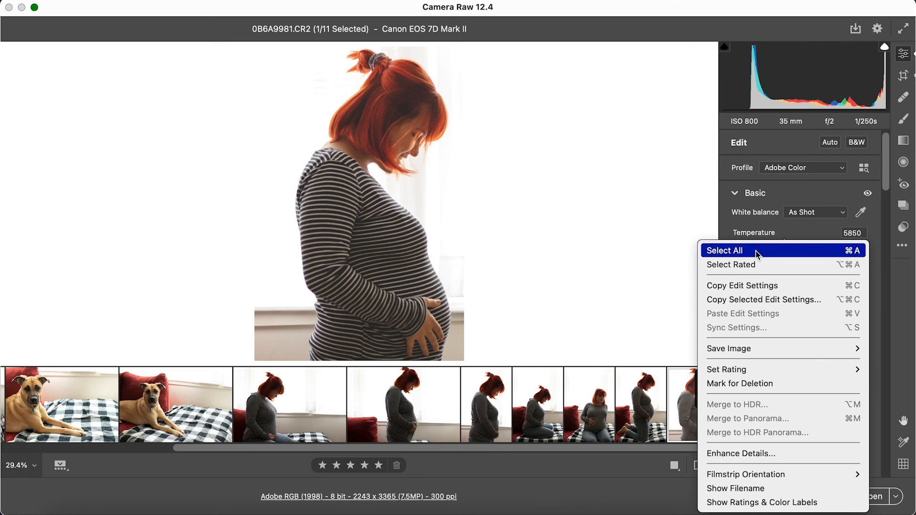
mouse_move(737, 353)
click(664, 353)
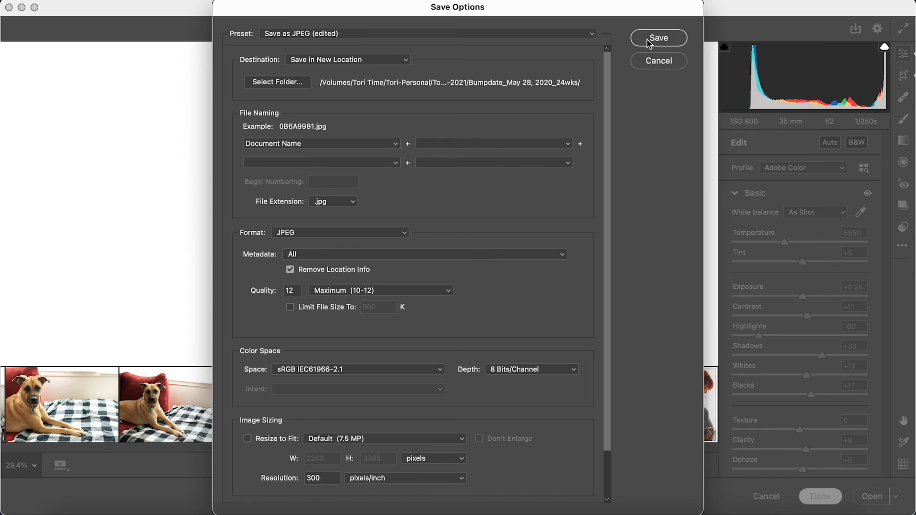
click(647, 42)
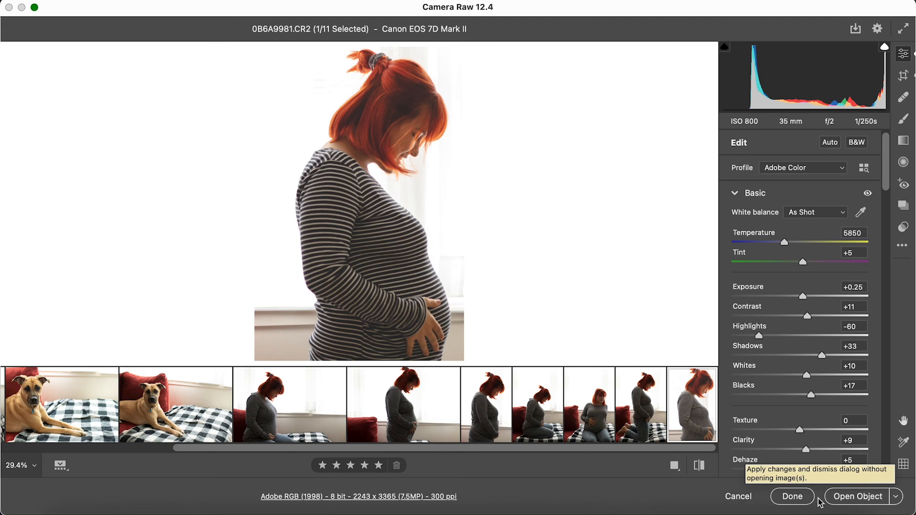
key(super+shift+5)
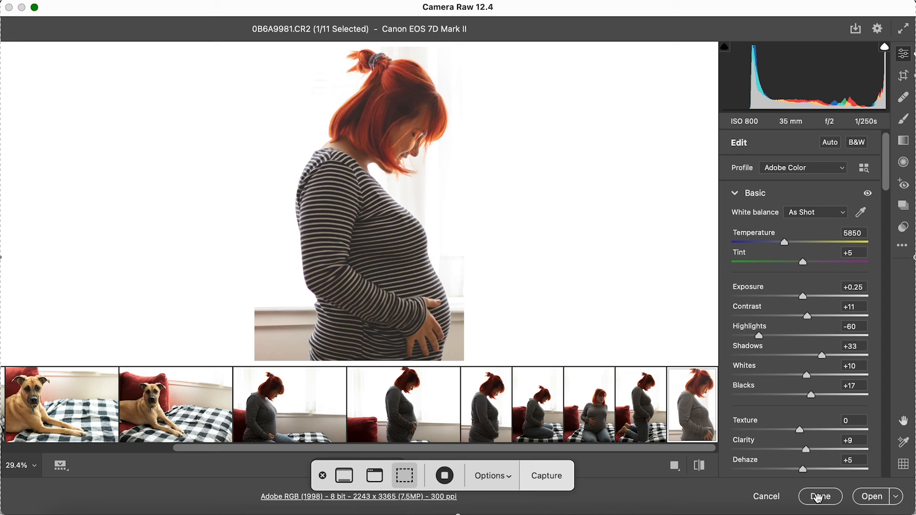
click(443, 476)
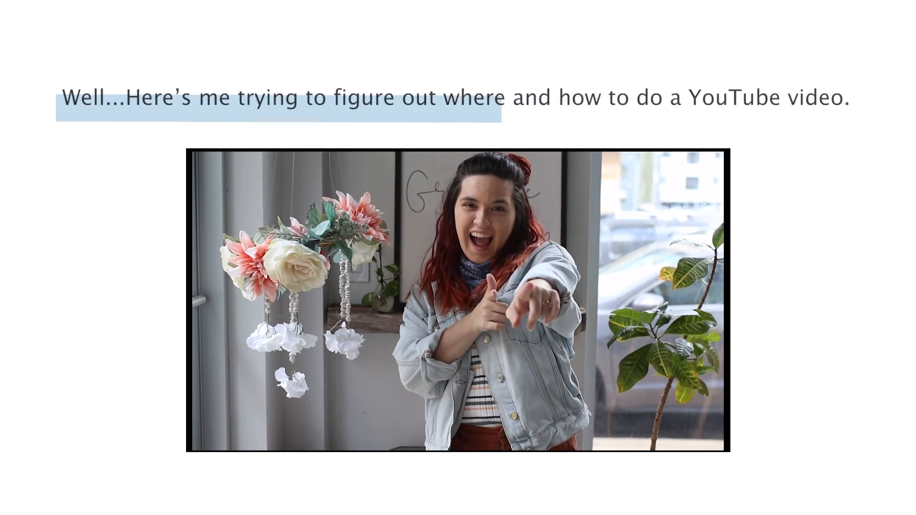